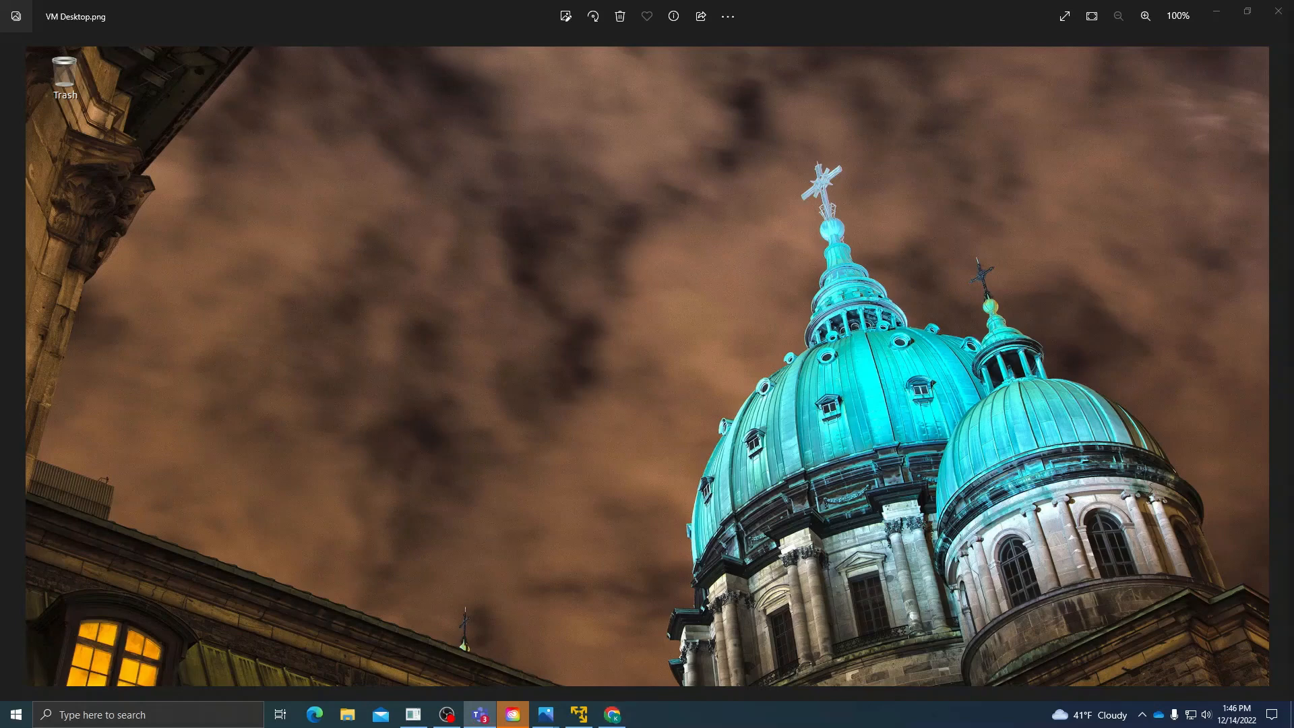
- Find the System Information app through the Windows search and open it
{"action": "left_click", "coordinate": [822, 344]}
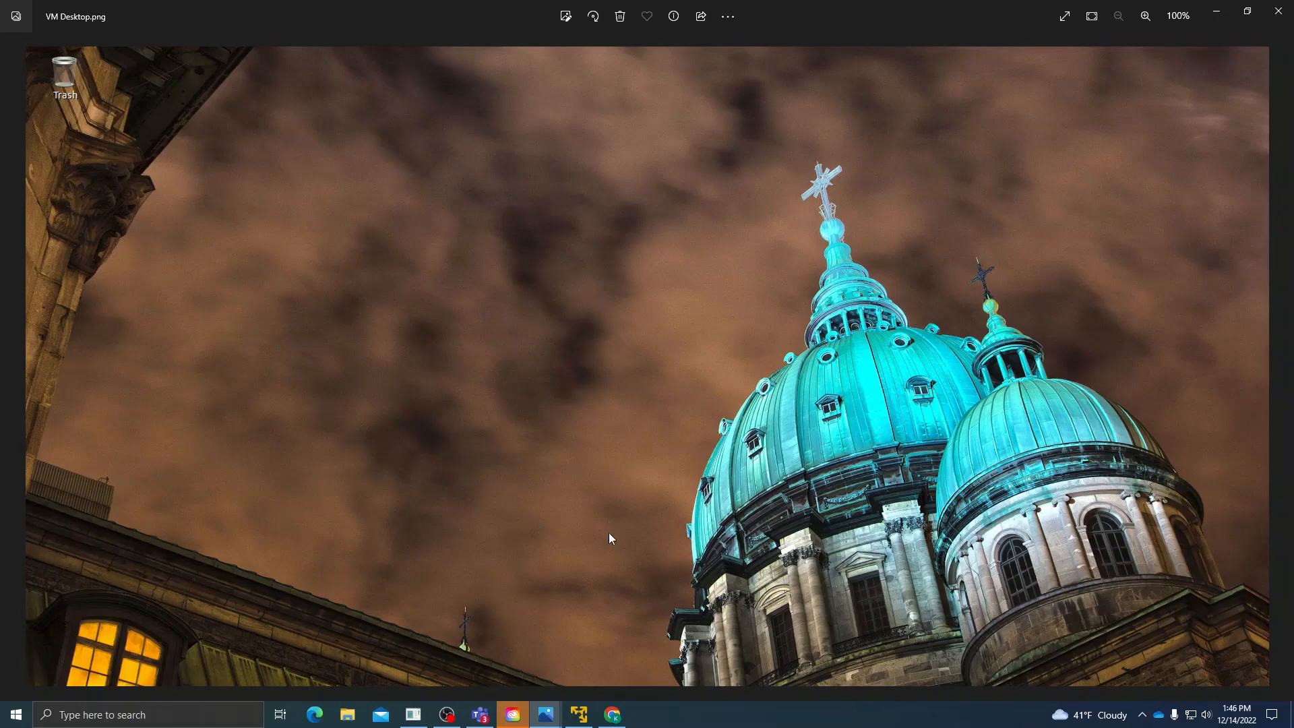
{"action": "left_click", "coordinate": [148, 715]}
{"action": "type", "text": "sys"}
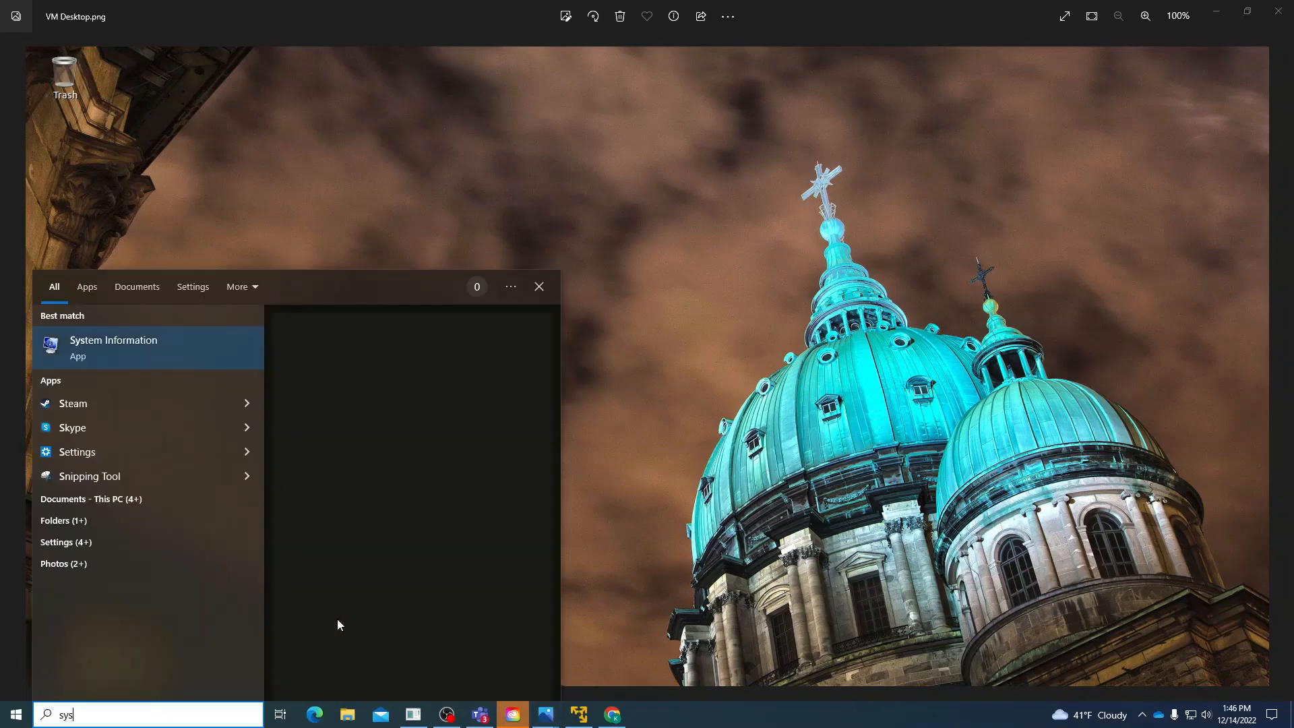
{"action": "type", "text": "te"}
{"action": "left_click", "coordinate": [200, 358]}
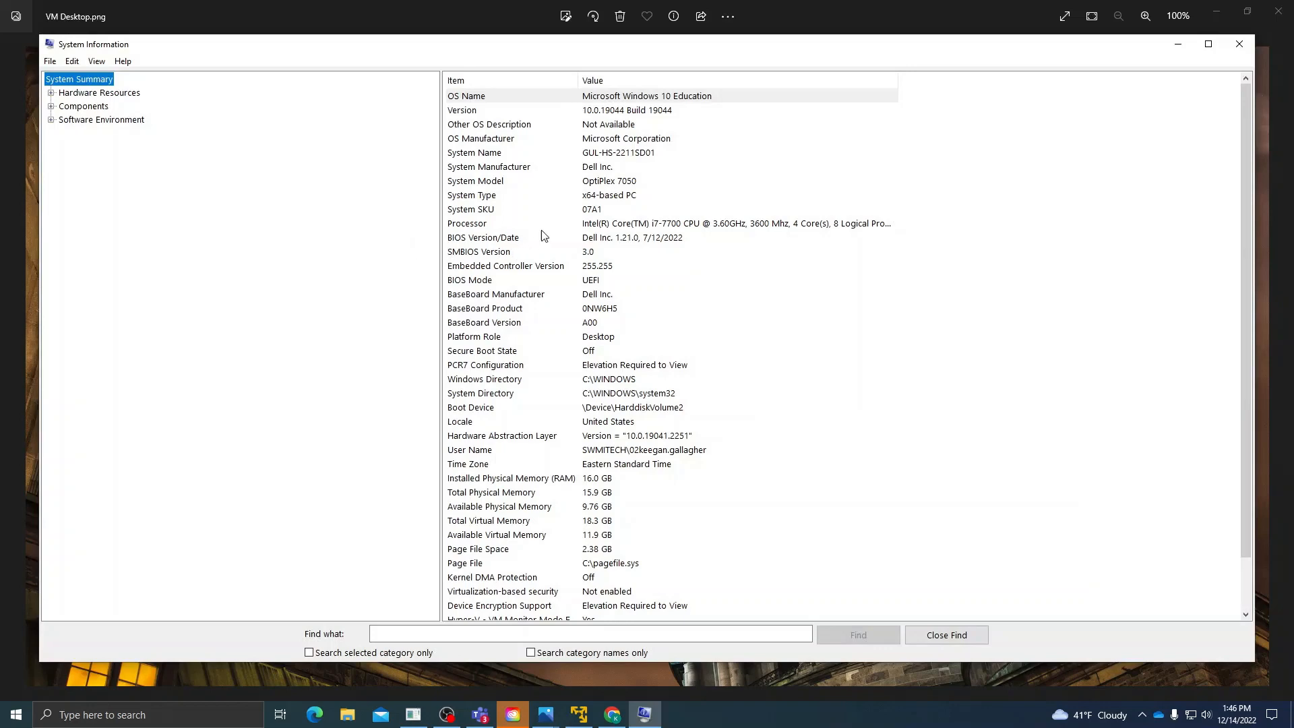
- Examine the system summary for the computer's model, processor and installed memory
{"action": "scroll", "coordinate": [560, 216], "scroll_direction": "down", "scroll_amount": 2}
{"action": "scroll", "coordinate": [586, 360], "scroll_direction": "up", "scroll_amount": 2}
{"action": "scroll", "coordinate": [518, 199], "scroll_direction": "down", "scroll_amount": 1}
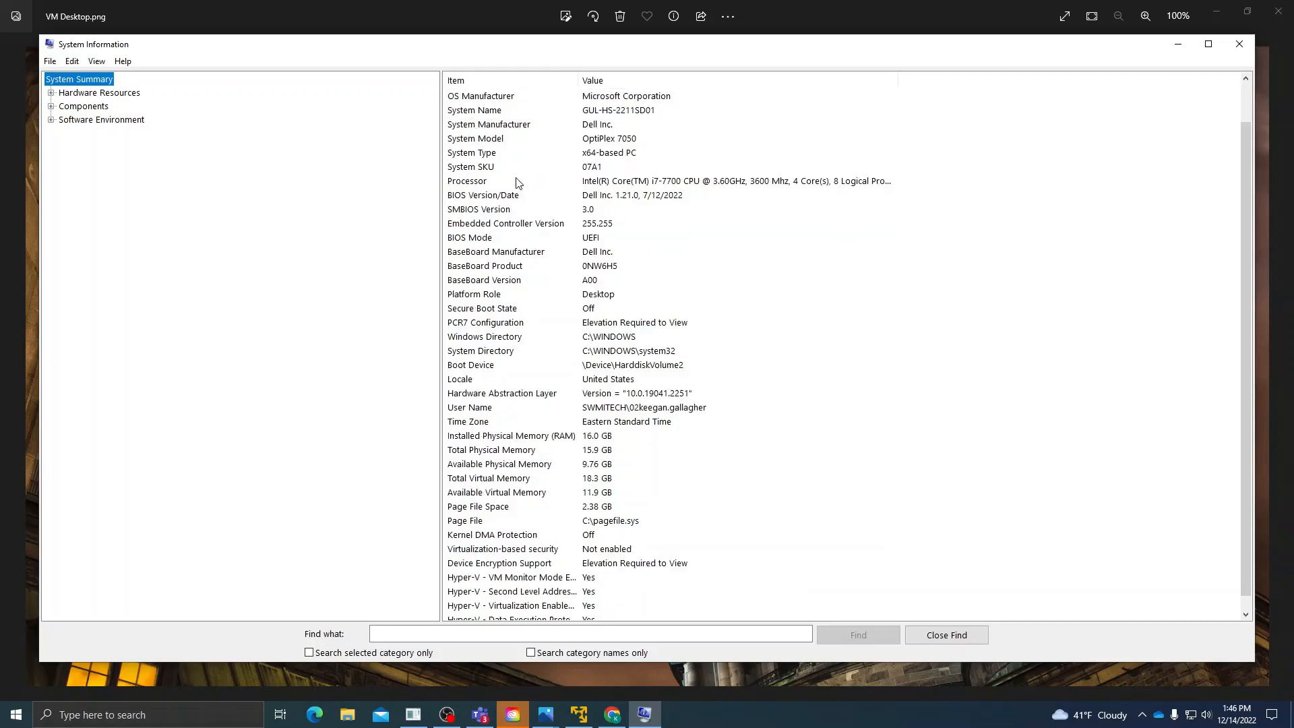
{"action": "scroll", "coordinate": [517, 189], "scroll_direction": "down", "scroll_amount": 1}
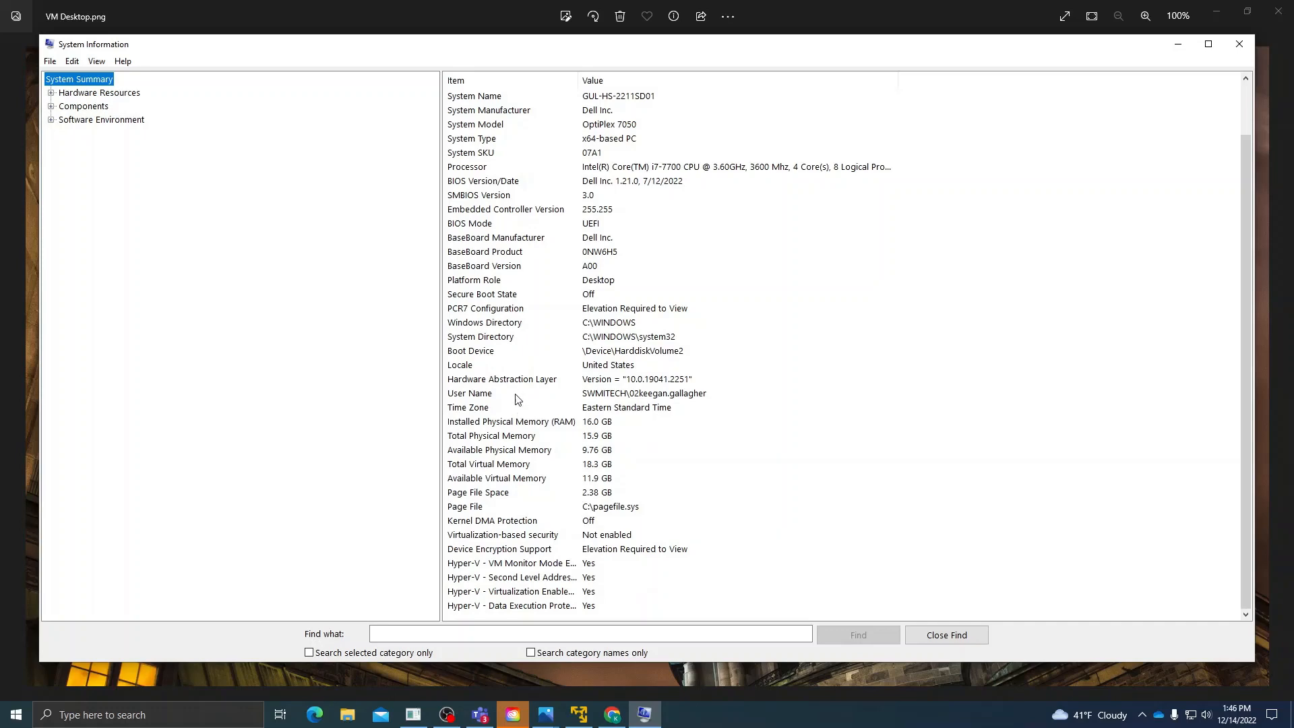
{"action": "scroll", "coordinate": [516, 323], "scroll_direction": "up", "scroll_amount": 2}
{"action": "scroll", "coordinate": [572, 331], "scroll_direction": "down", "scroll_amount": 2}
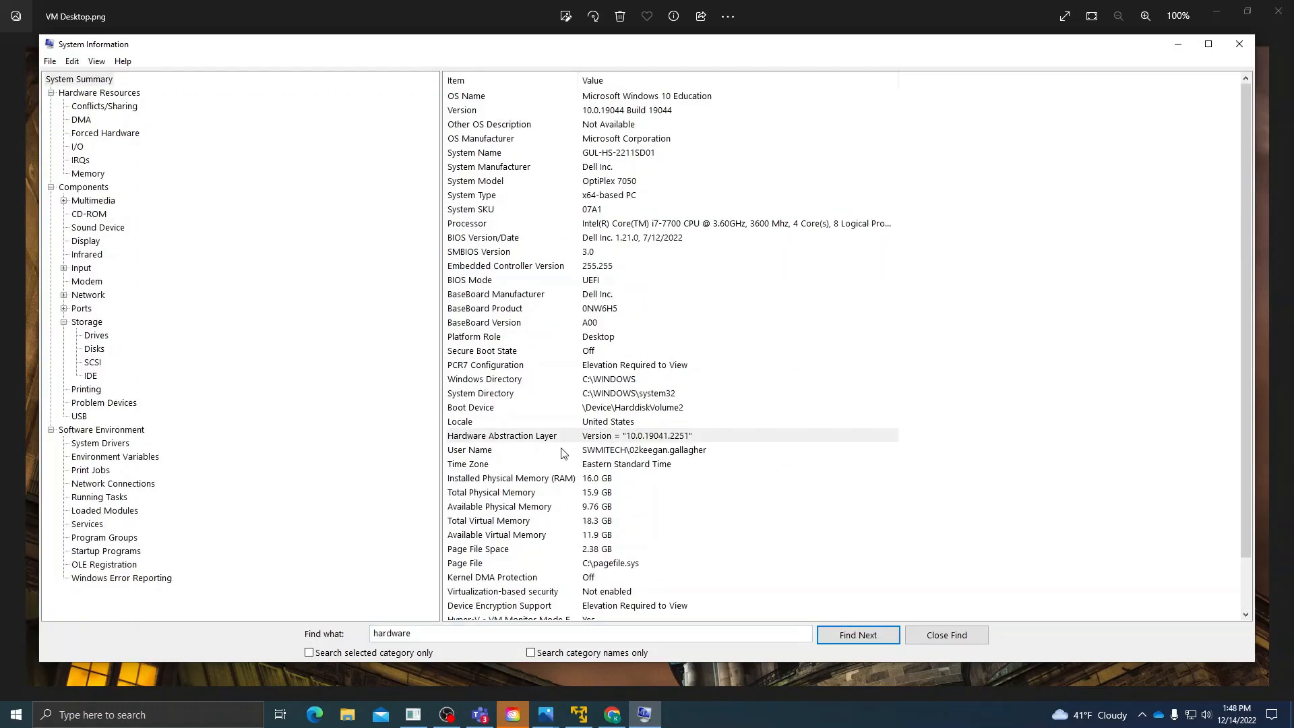
- Search the system information for "hardware space" and stop the running search
{"action": "left_click", "coordinate": [418, 633]}
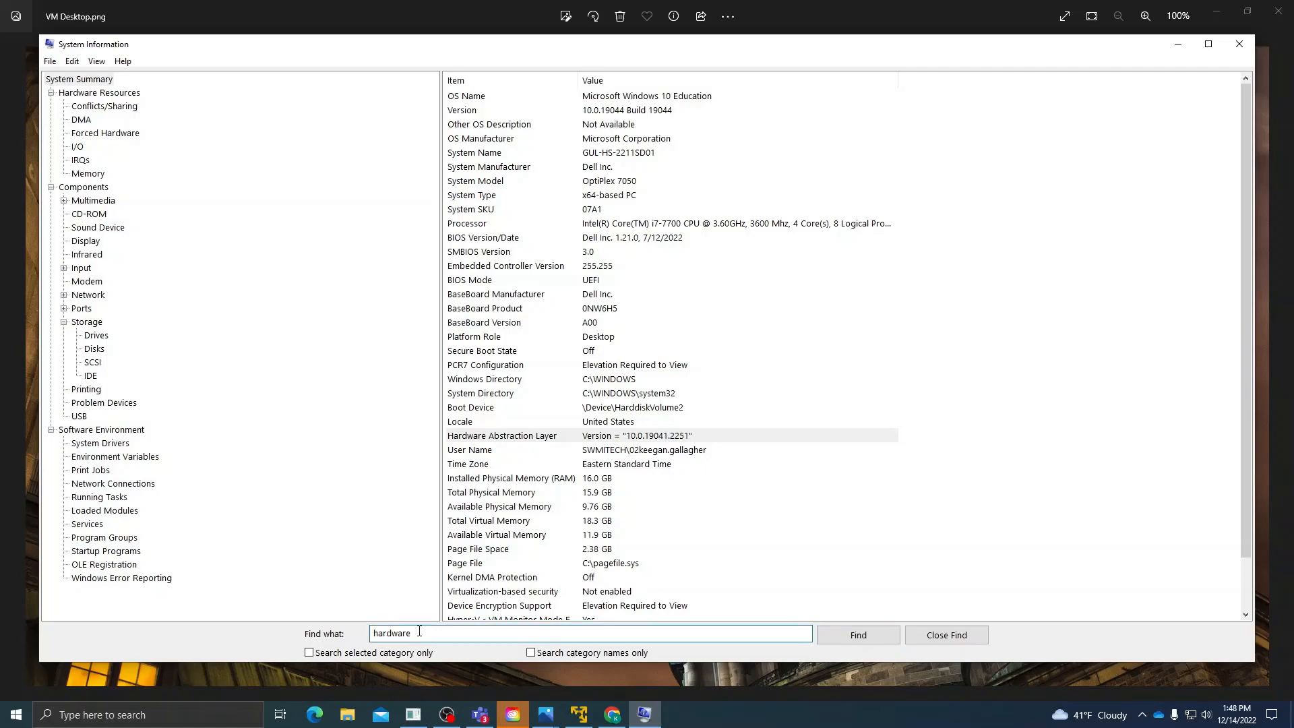
{"action": "type", "text": "spaxc"}
{"action": "key", "text": "BackSpace"}
{"action": "key", "text": "BackSpace"}
{"action": "type", "text": "ce"}
{"action": "key", "text": "Return"}
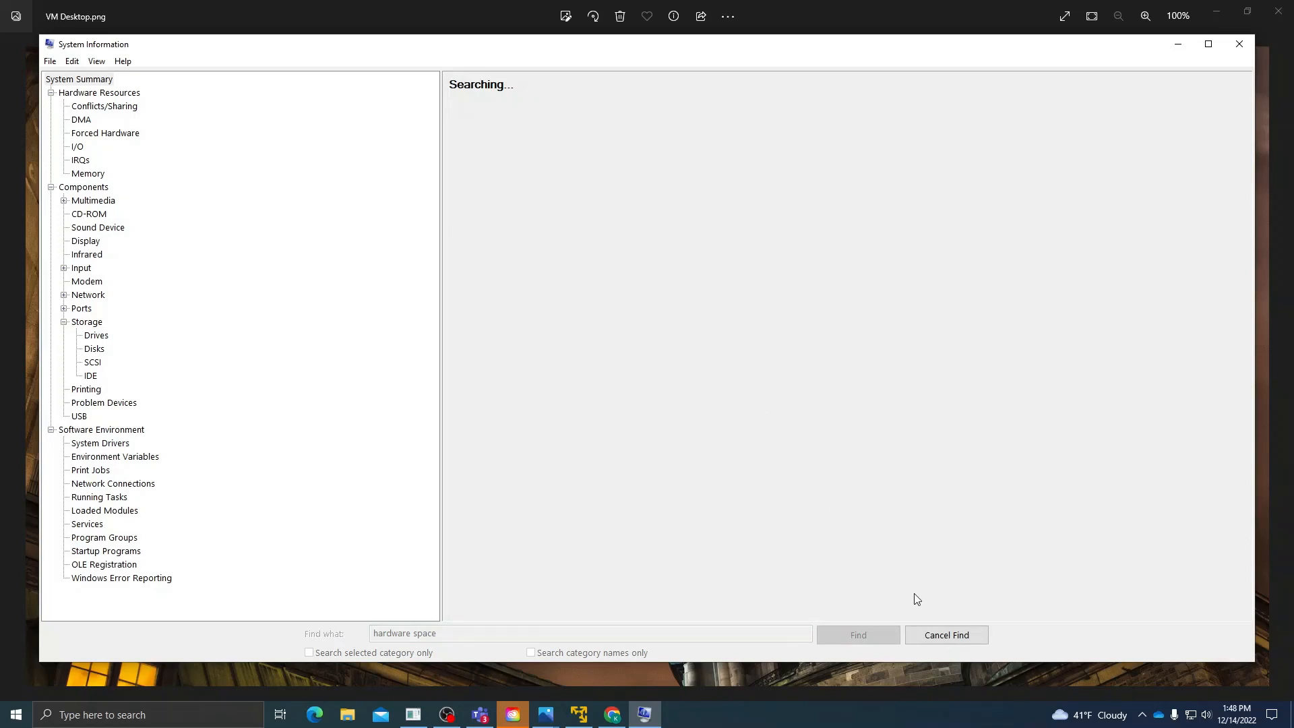
{"action": "left_click", "coordinate": [944, 634]}
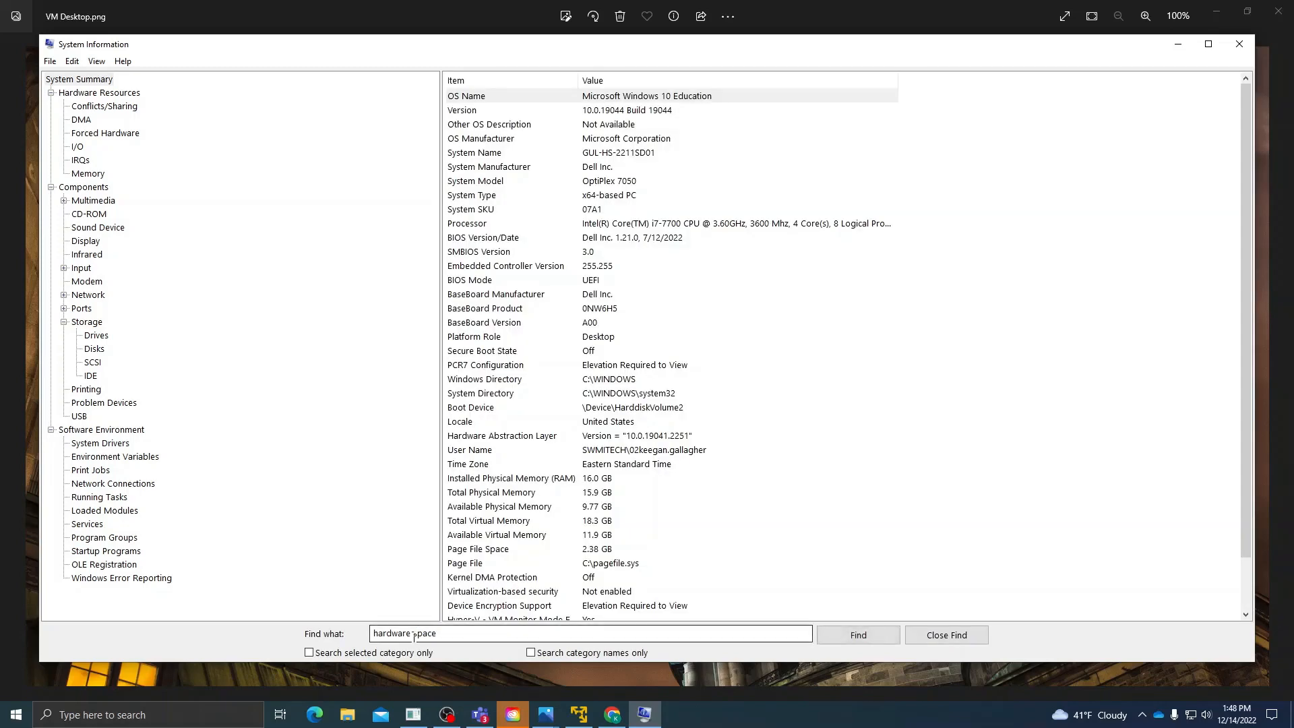
- Shorten the search term to "space" and search the system information again
{"action": "double_click", "coordinate": [407, 636]}
{"action": "key", "text": "BackSpace"}
{"action": "key", "text": "Return"}
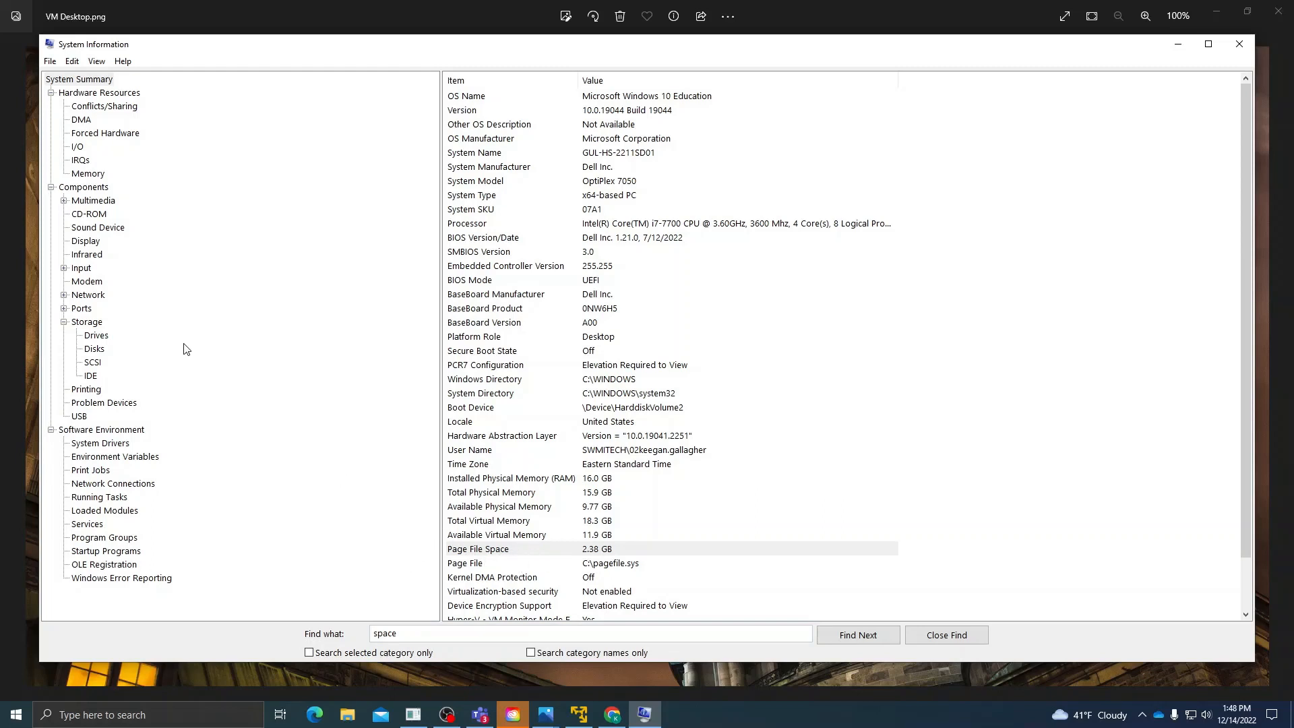
- Look through the Hardware Resources subcategories, including DMA, Forced Hardware, IRQs and Memory
{"action": "left_click", "coordinate": [116, 95]}
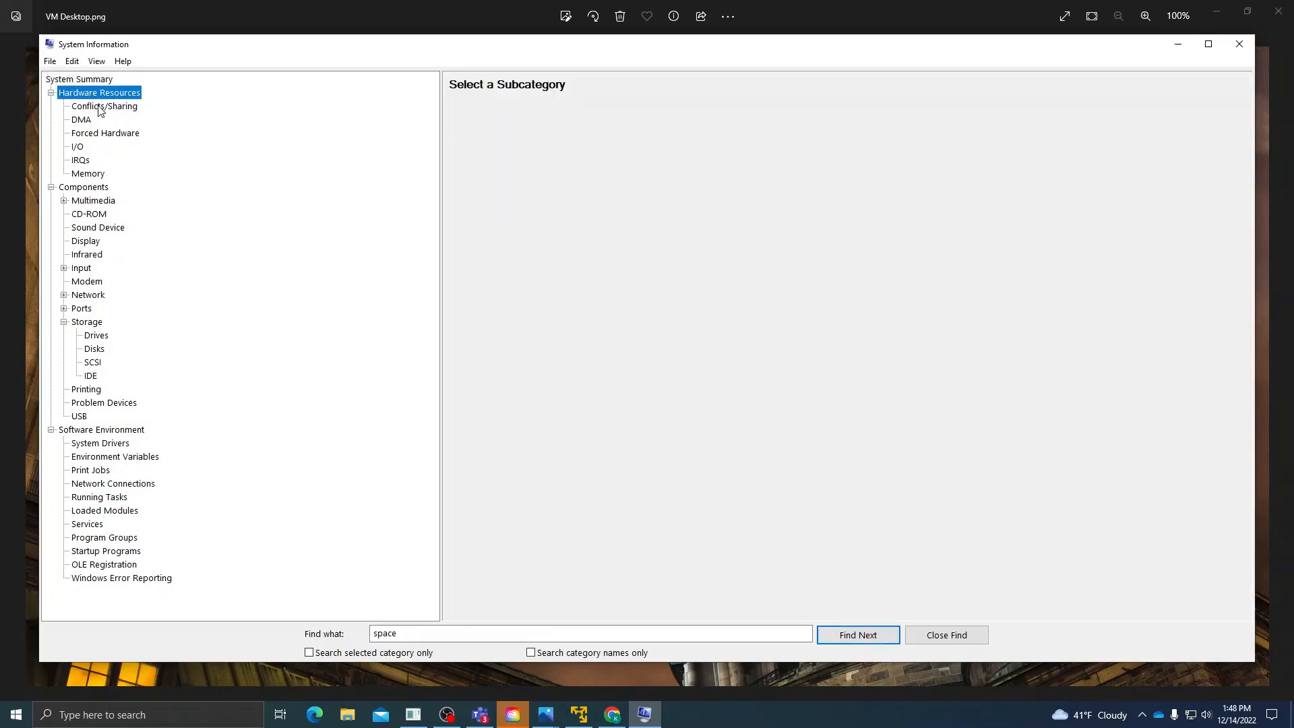
{"action": "left_click", "coordinate": [84, 122]}
{"action": "left_click", "coordinate": [88, 133]}
{"action": "left_click", "coordinate": [81, 160]}
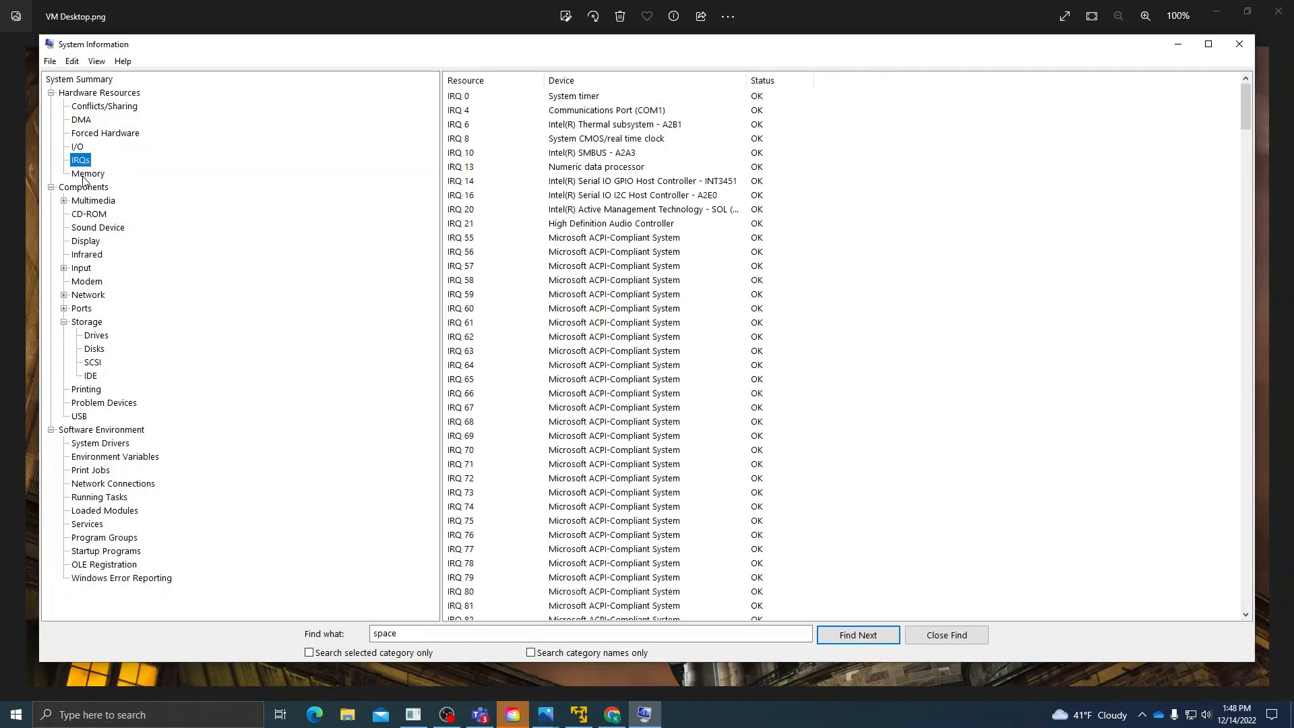
{"action": "left_click", "coordinate": [83, 174]}
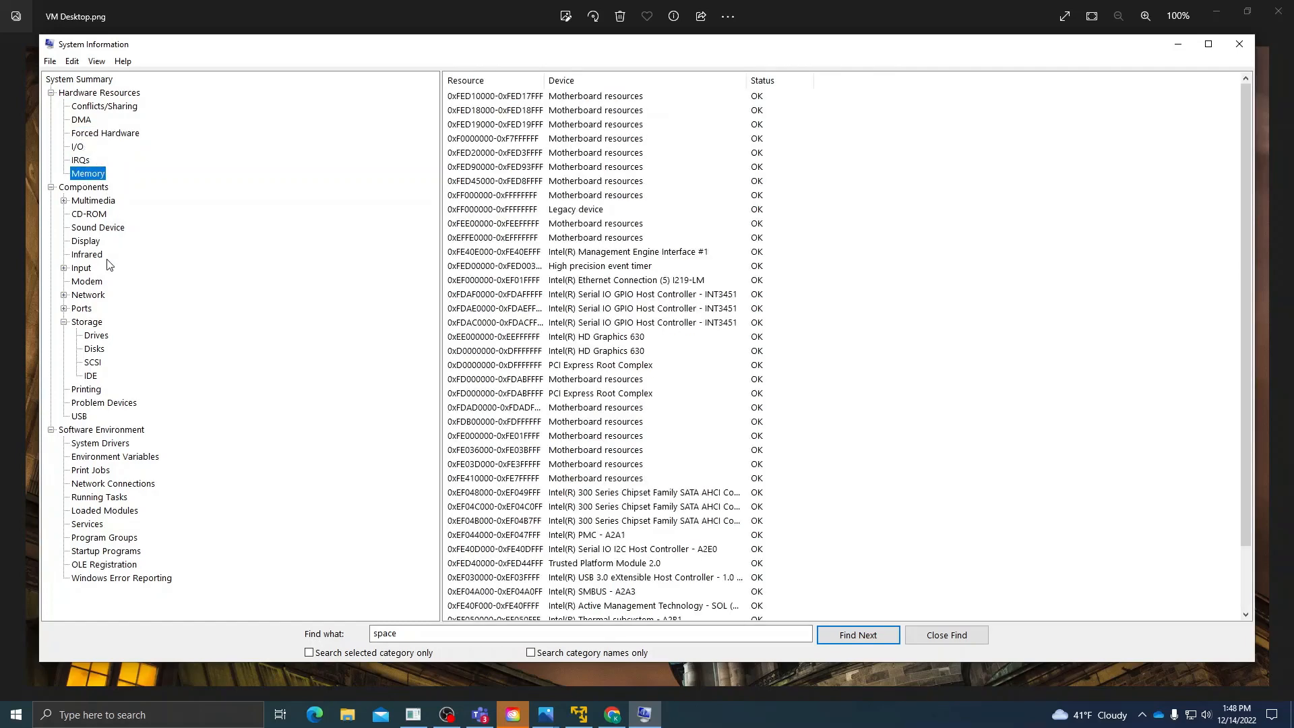
- Show the Drives details under Storage to check the C: drive's size and free space
{"action": "left_click", "coordinate": [101, 337]}
{"action": "left_click", "coordinate": [97, 325]}
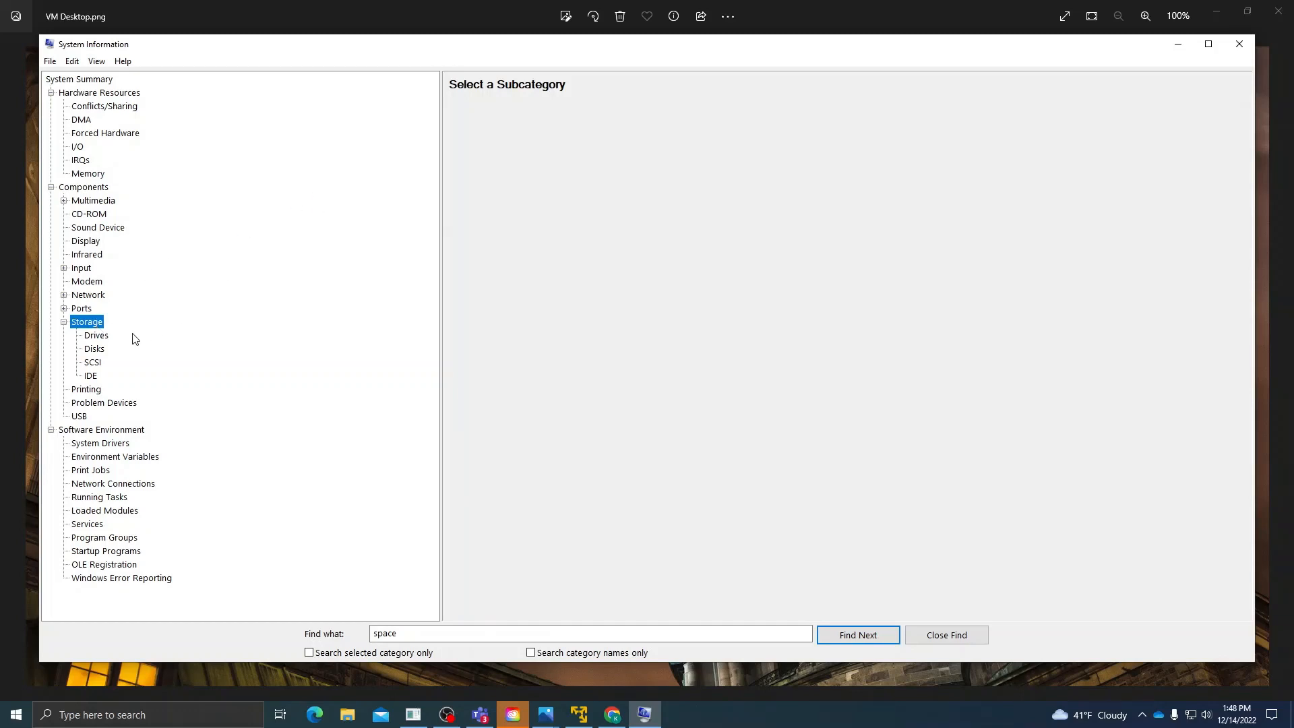
{"action": "left_click", "coordinate": [96, 336]}
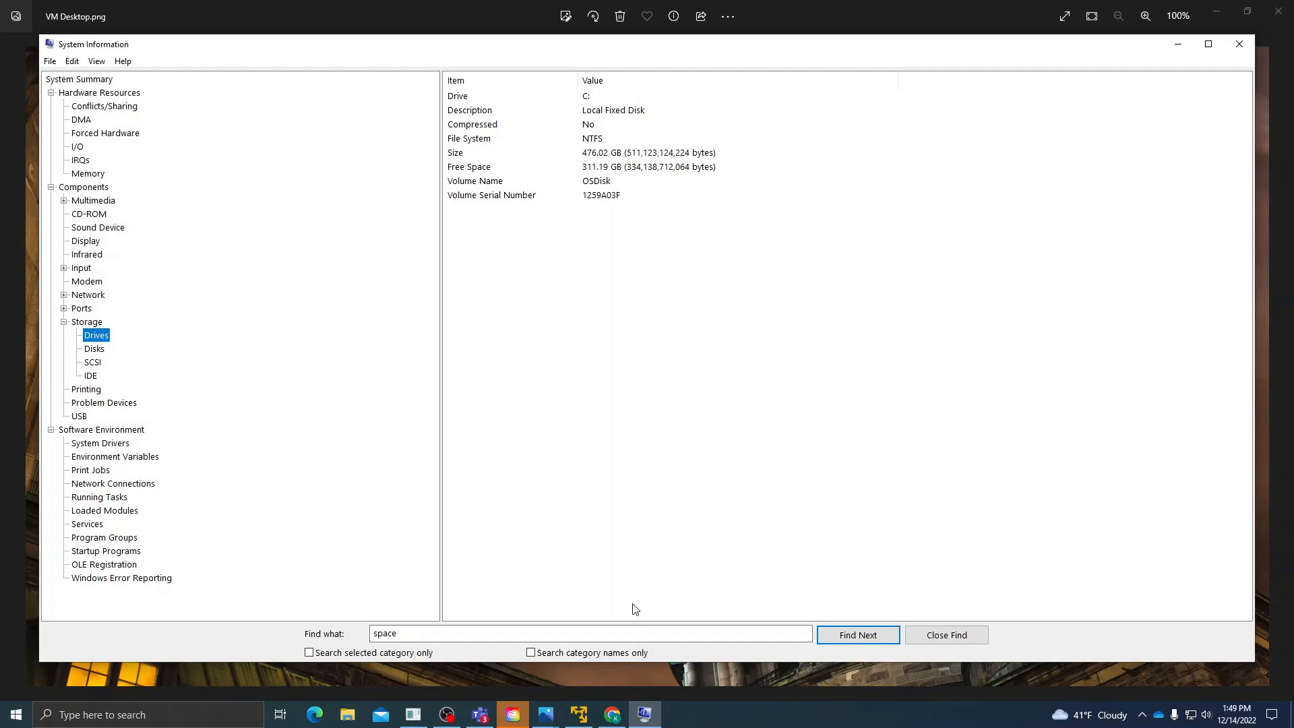
- Switch to VMware Workstation 17 Player and minimise the System Information window behind it
{"action": "mouse_move", "coordinate": [612, 714]}
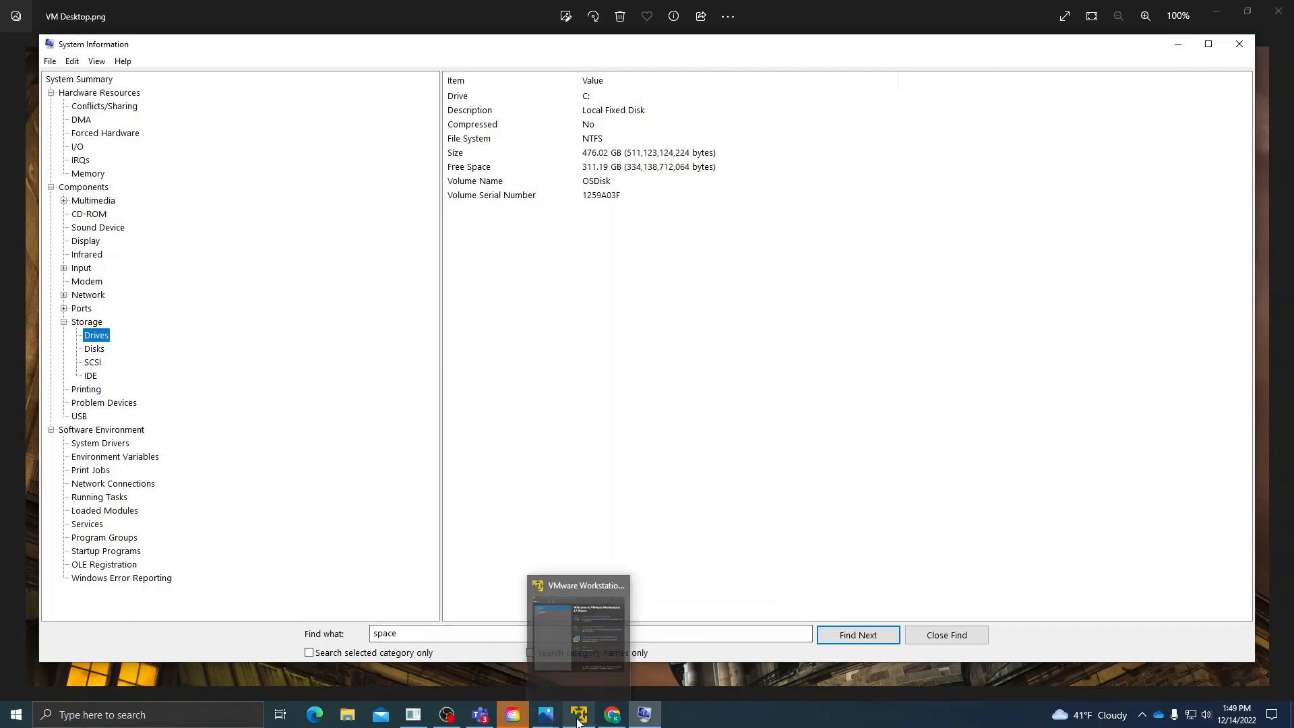
{"action": "left_click", "coordinate": [588, 657]}
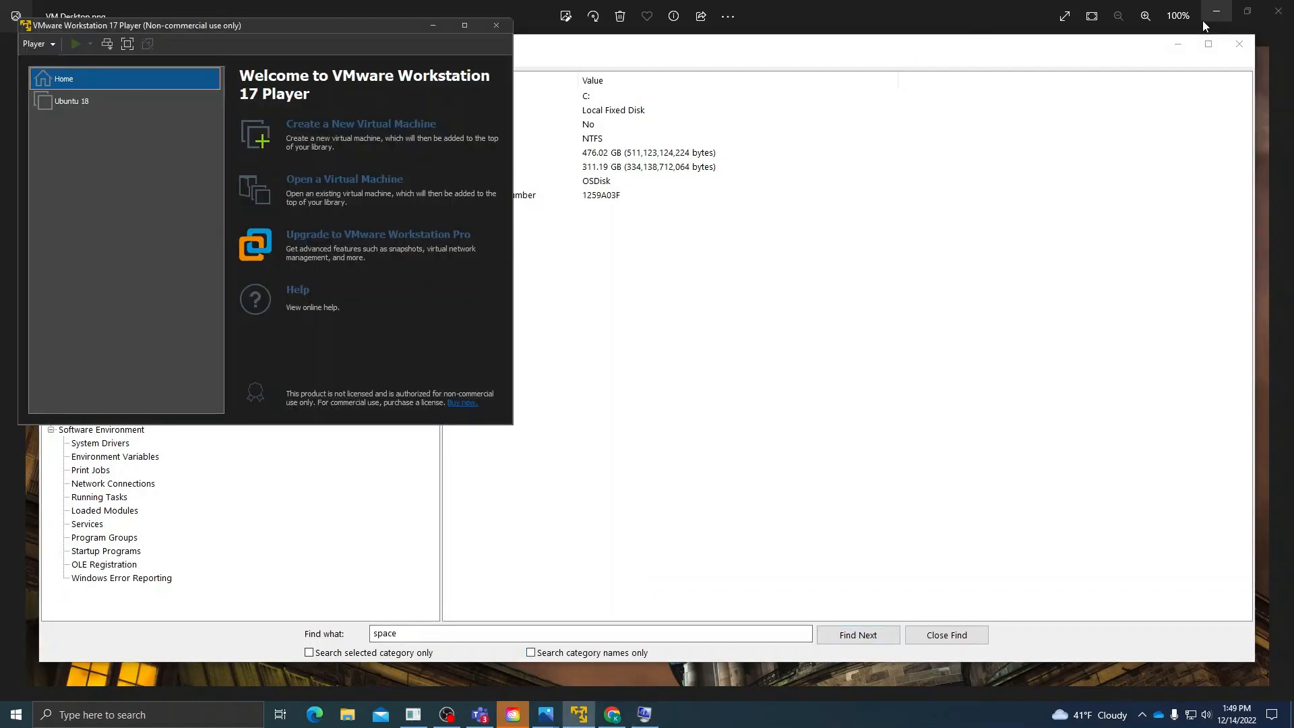
{"action": "left_click", "coordinate": [1178, 42]}
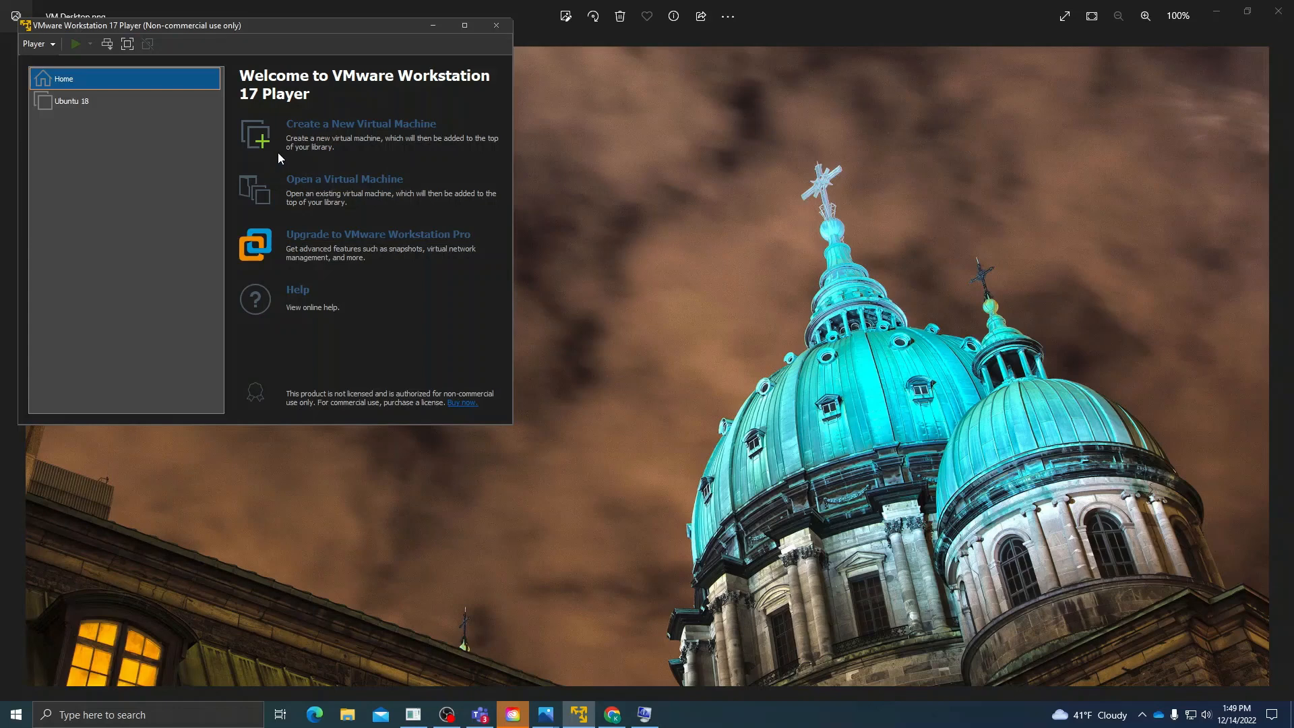
- Review the memory, processor and hard disk settings of the Ubuntu 18 virtual machine, then close its settings
{"action": "left_click", "coordinate": [138, 96]}
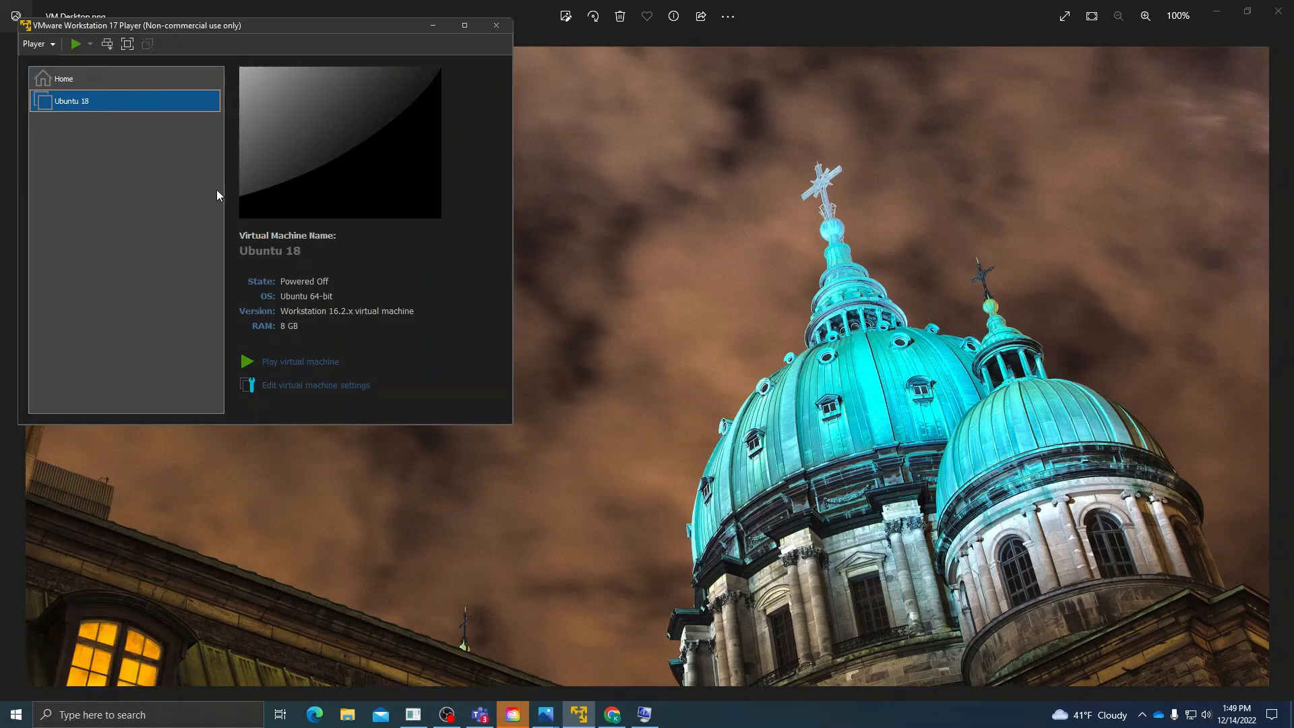
{"action": "left_click", "coordinate": [276, 386]}
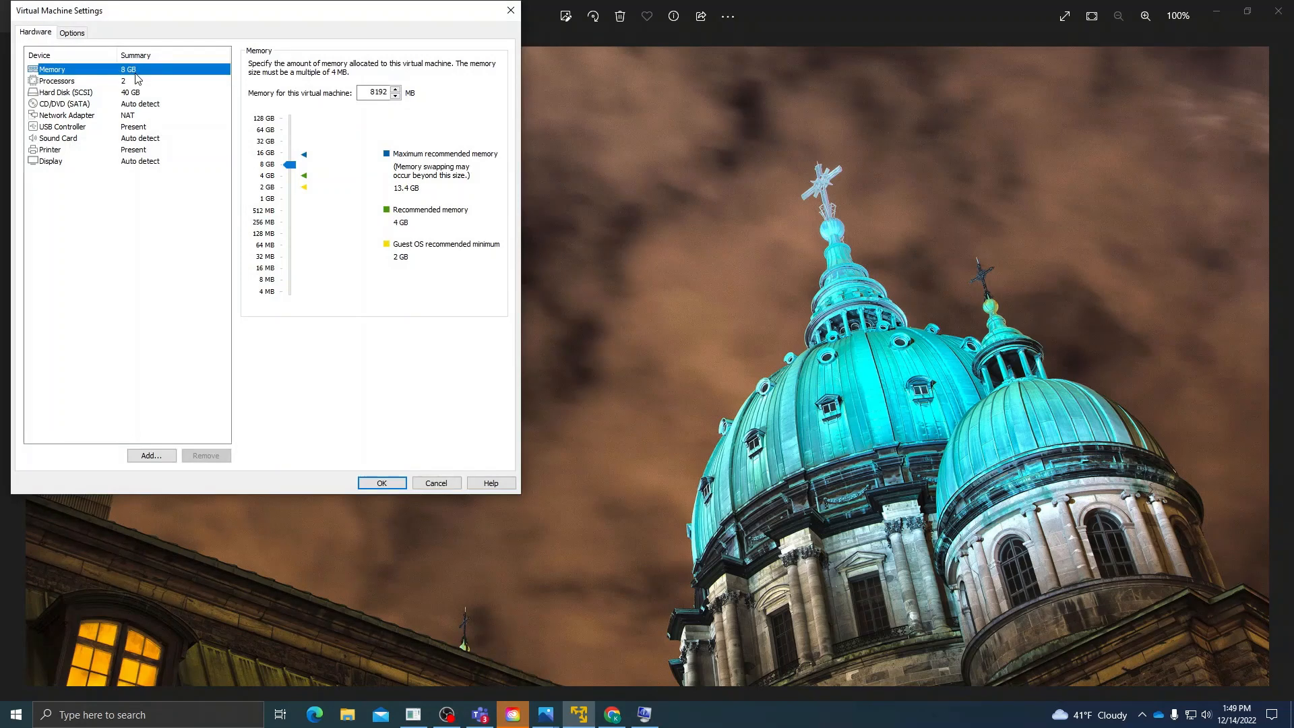
{"action": "left_click", "coordinate": [132, 83]}
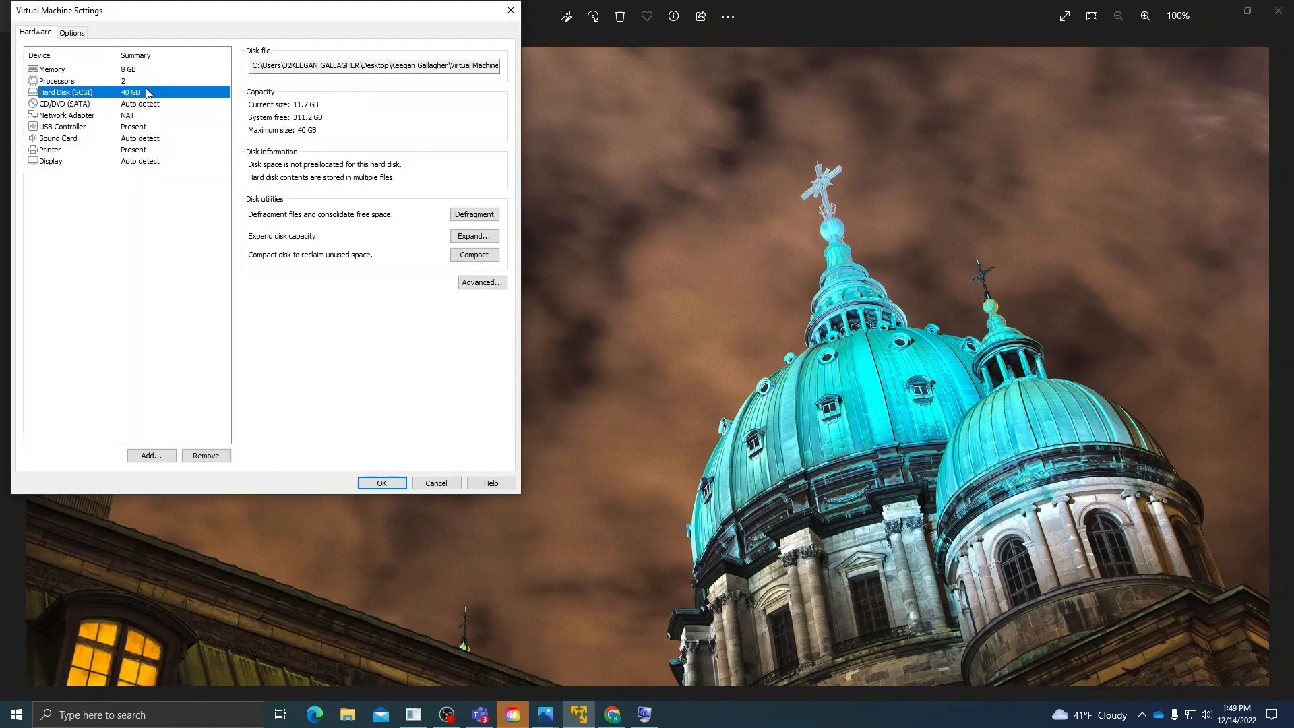
{"action": "left_click", "coordinate": [149, 81]}
{"action": "left_click", "coordinate": [153, 69]}
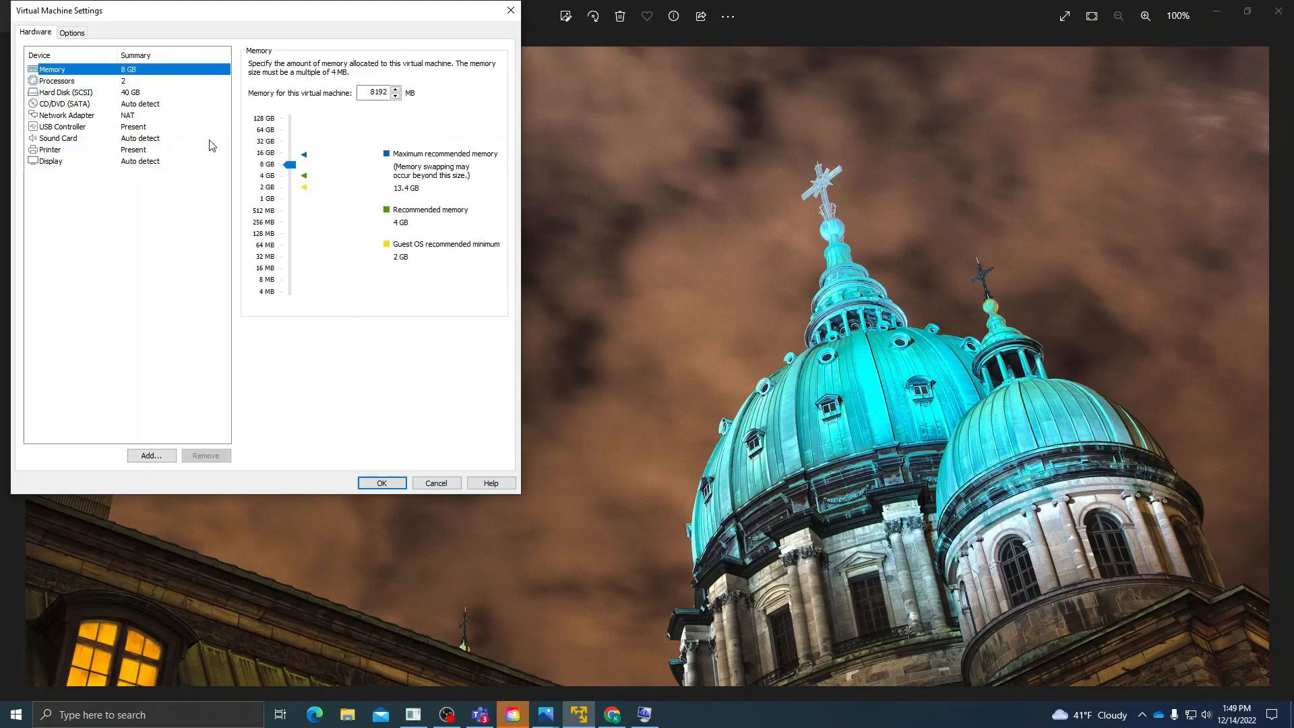
{"action": "left_click", "coordinate": [162, 86]}
{"action": "left_click", "coordinate": [143, 92]}
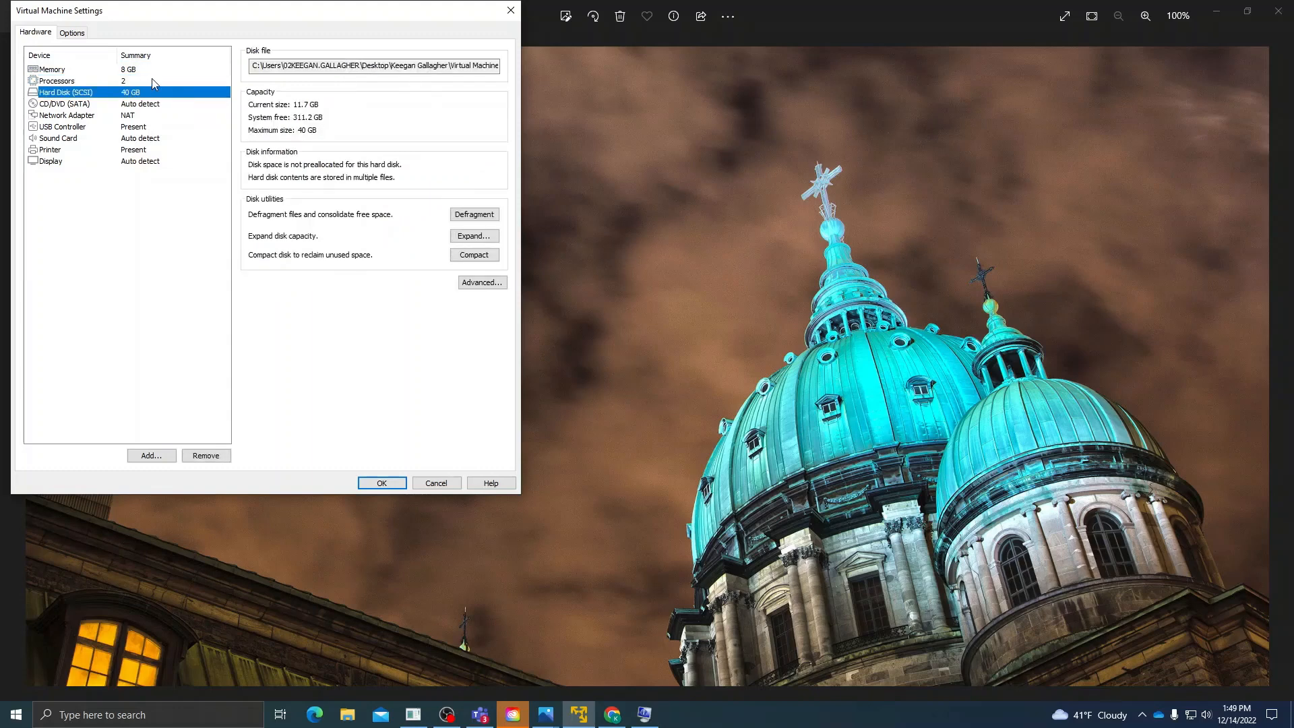
{"action": "left_click", "coordinate": [153, 81]}
{"action": "left_click", "coordinate": [132, 70]}
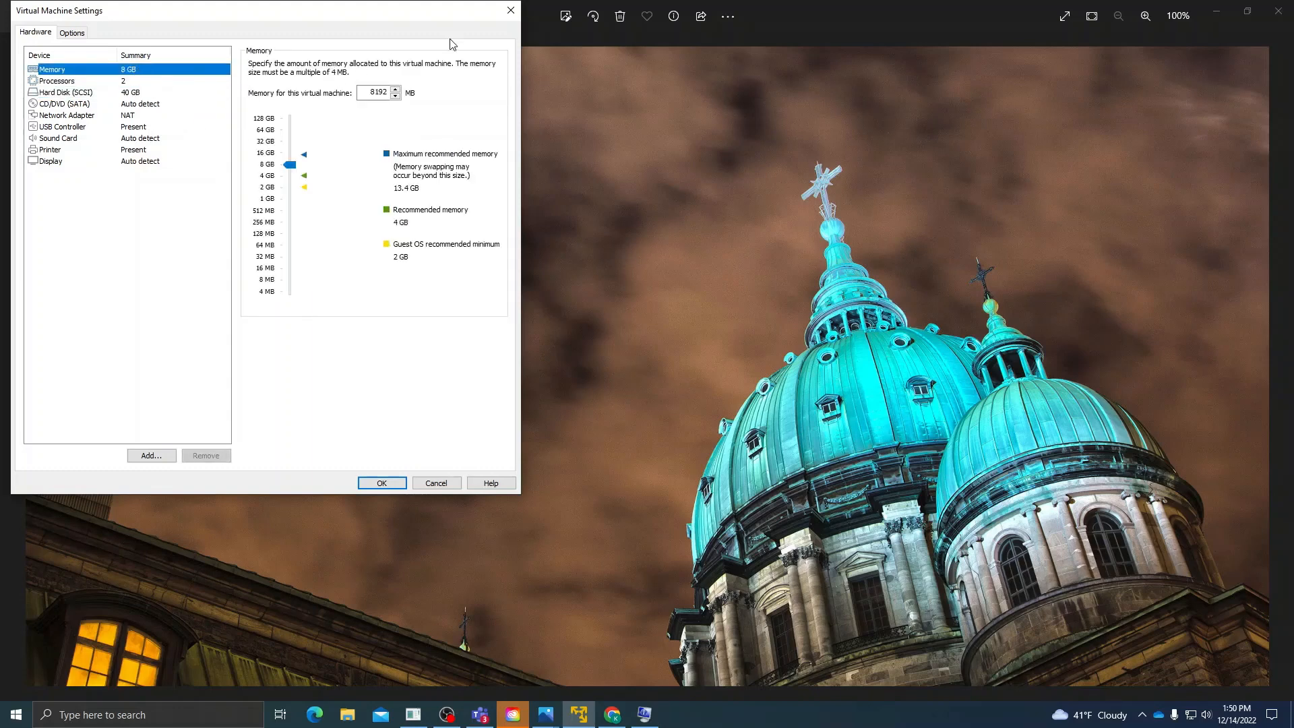
{"action": "left_click", "coordinate": [510, 12]}
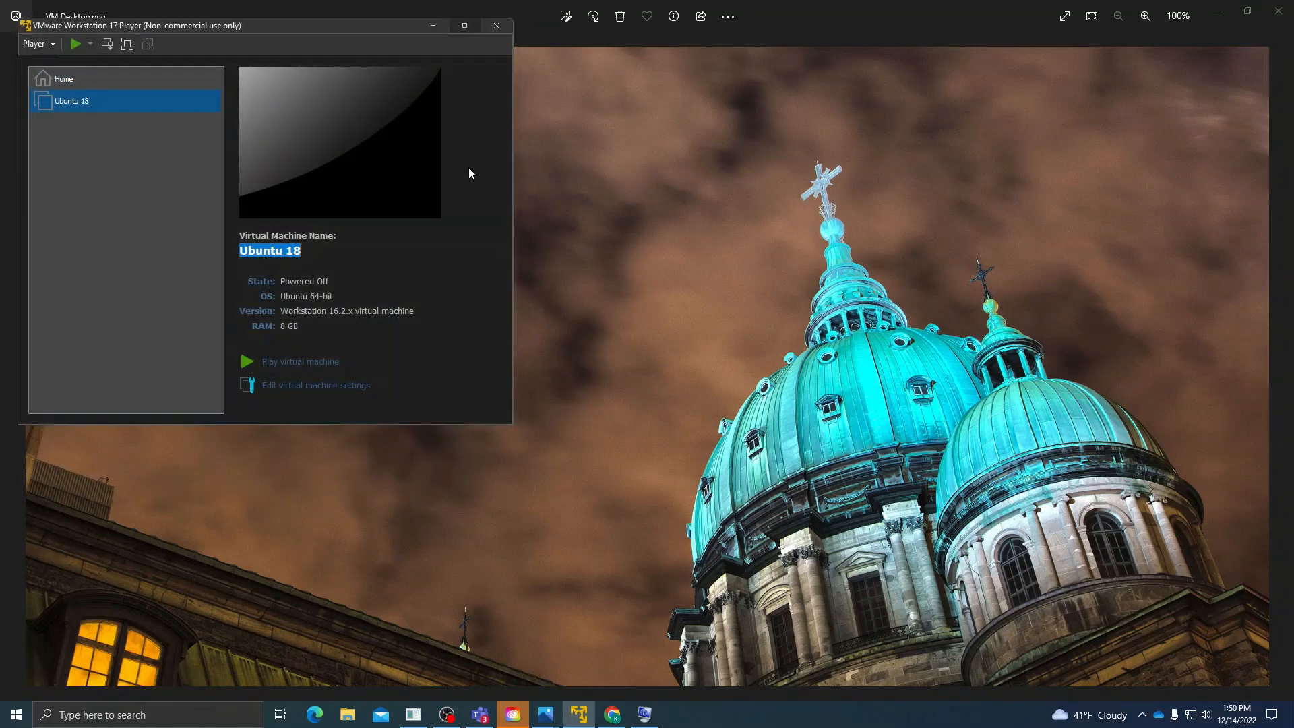
- Start the Ubuntu 18 virtual machine and show it in full screen
{"action": "left_click", "coordinate": [295, 364]}
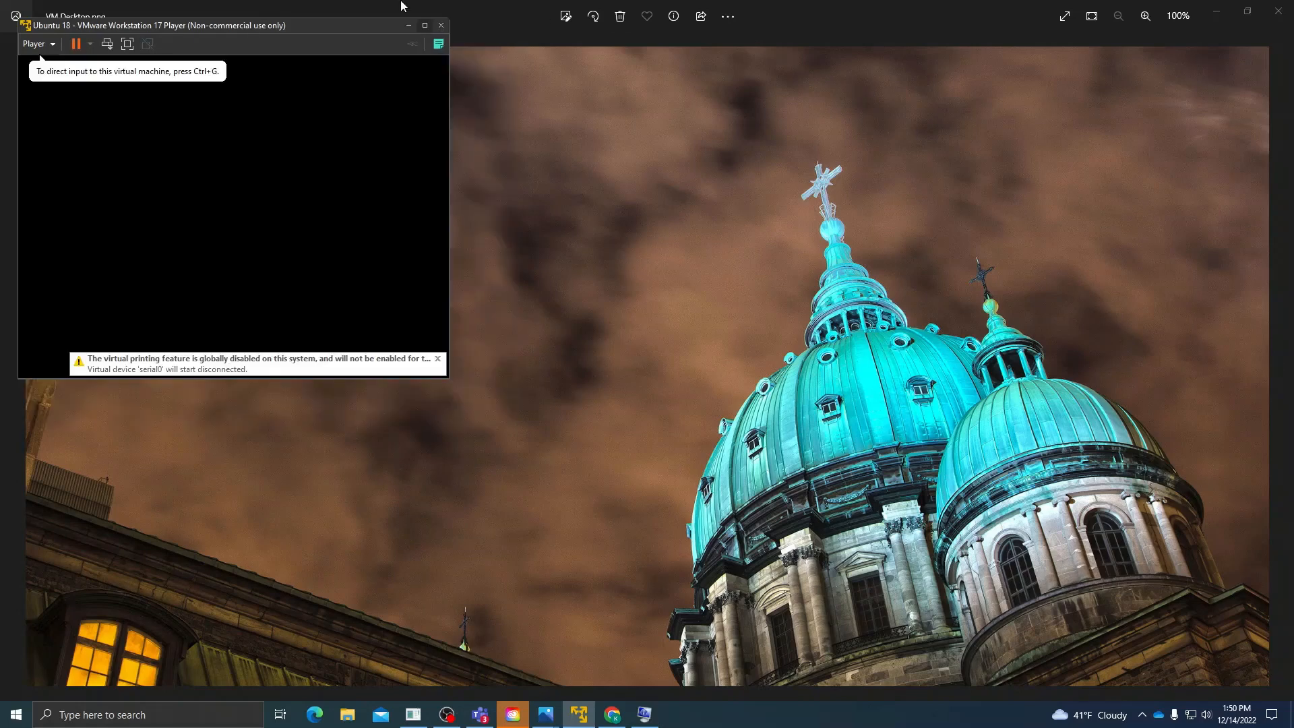
{"action": "left_click", "coordinate": [127, 44]}
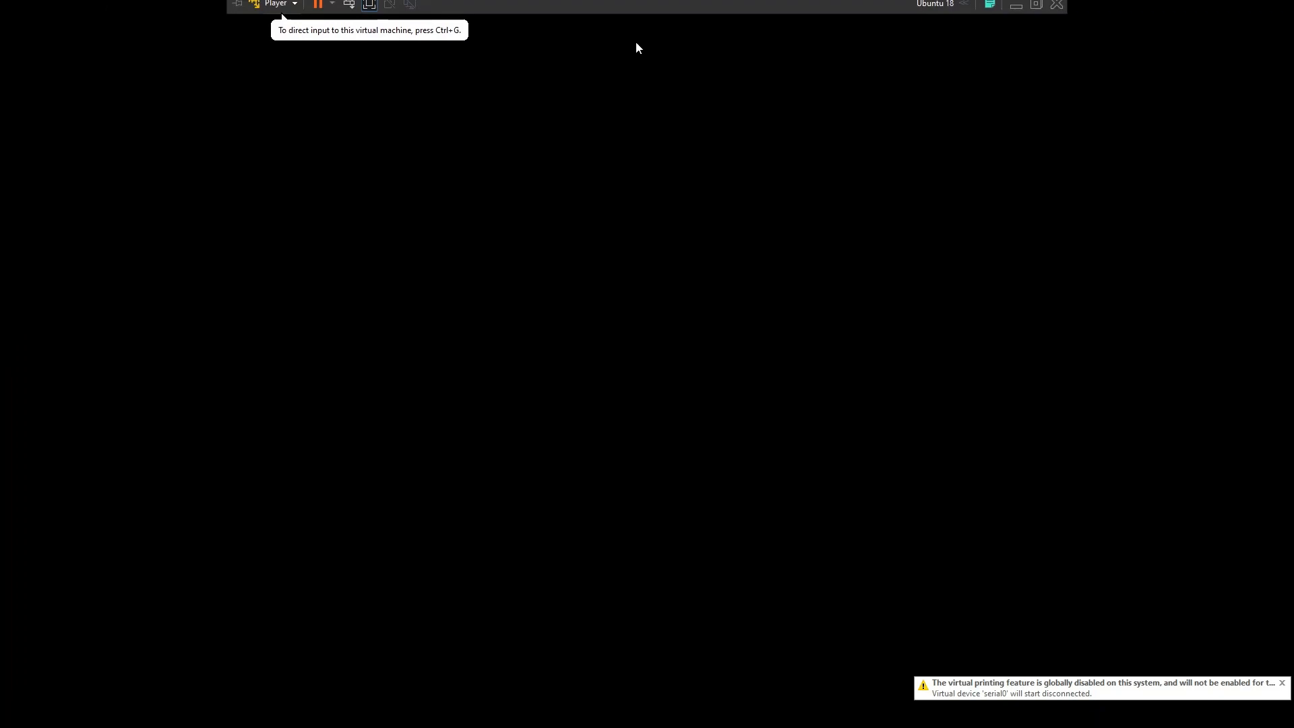
{"action": "left_click", "coordinate": [783, 153]}
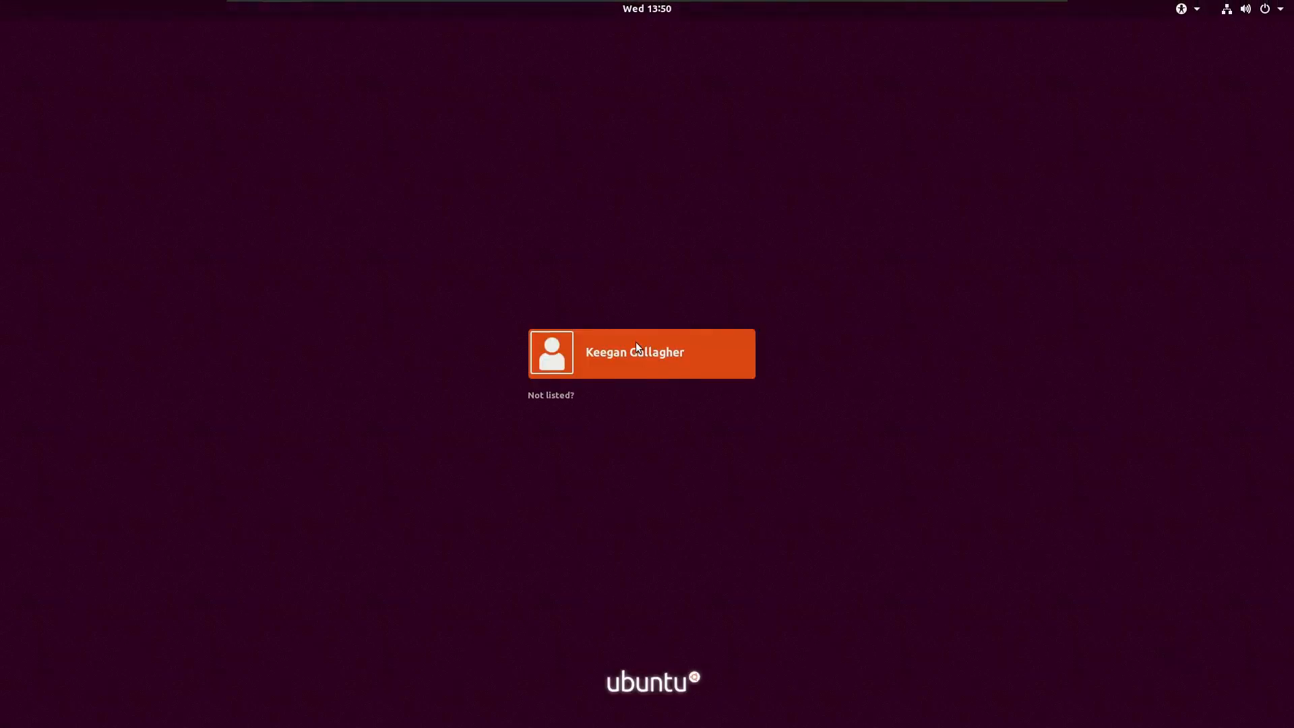
- Sign in to the listed Ubuntu user account by entering the account password
{"action": "left_click", "coordinate": [609, 353]}
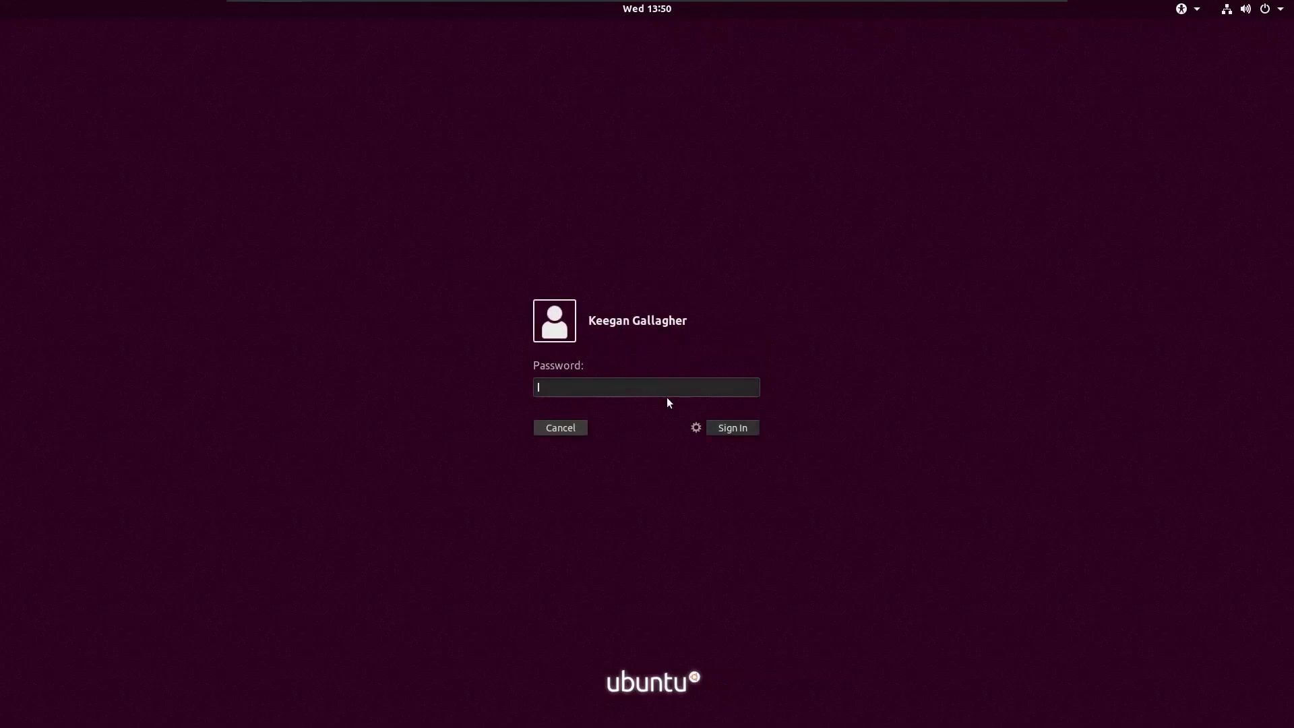
{"action": "type", "text": "••••••••••"}
{"action": "left_click", "coordinate": [743, 429]}
{"action": "type", "text": "•••••"}
{"action": "left_click", "coordinate": [737, 434]}
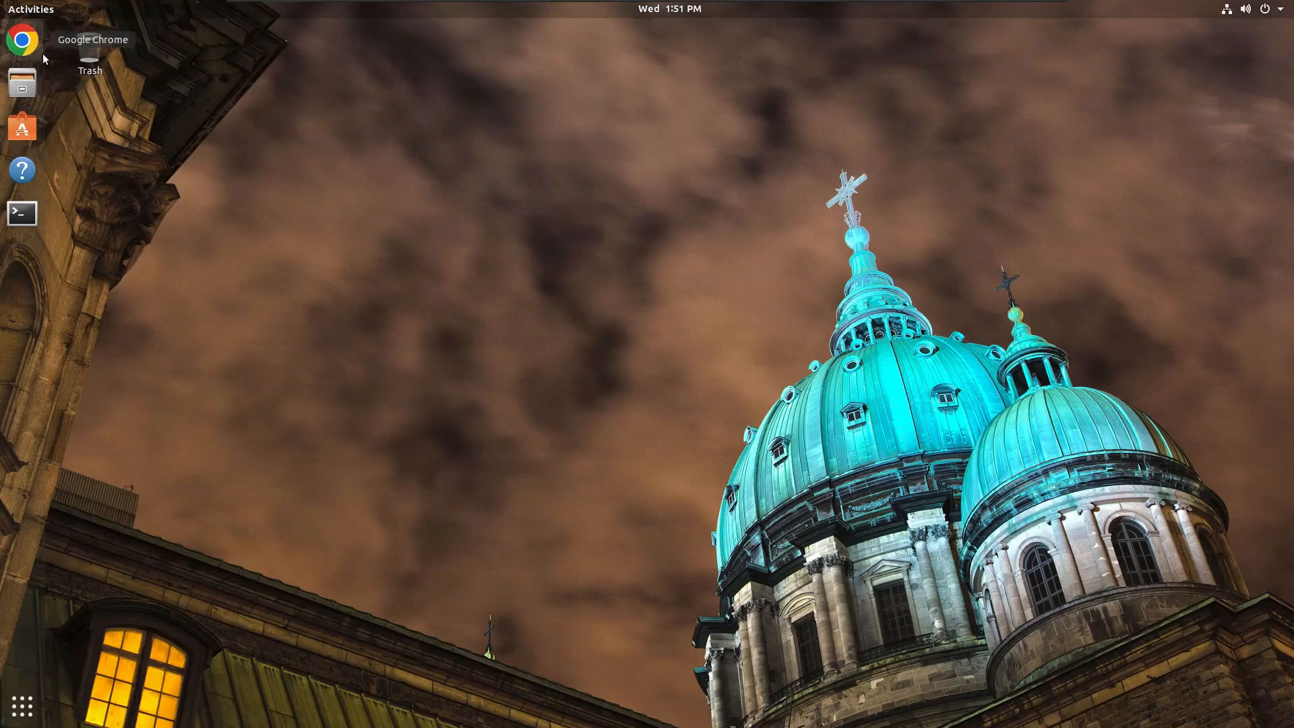
- Open the file manager and look through the Home, Videos, Pictures, Downloads and Documents folders
{"action": "left_click", "coordinate": [23, 83]}
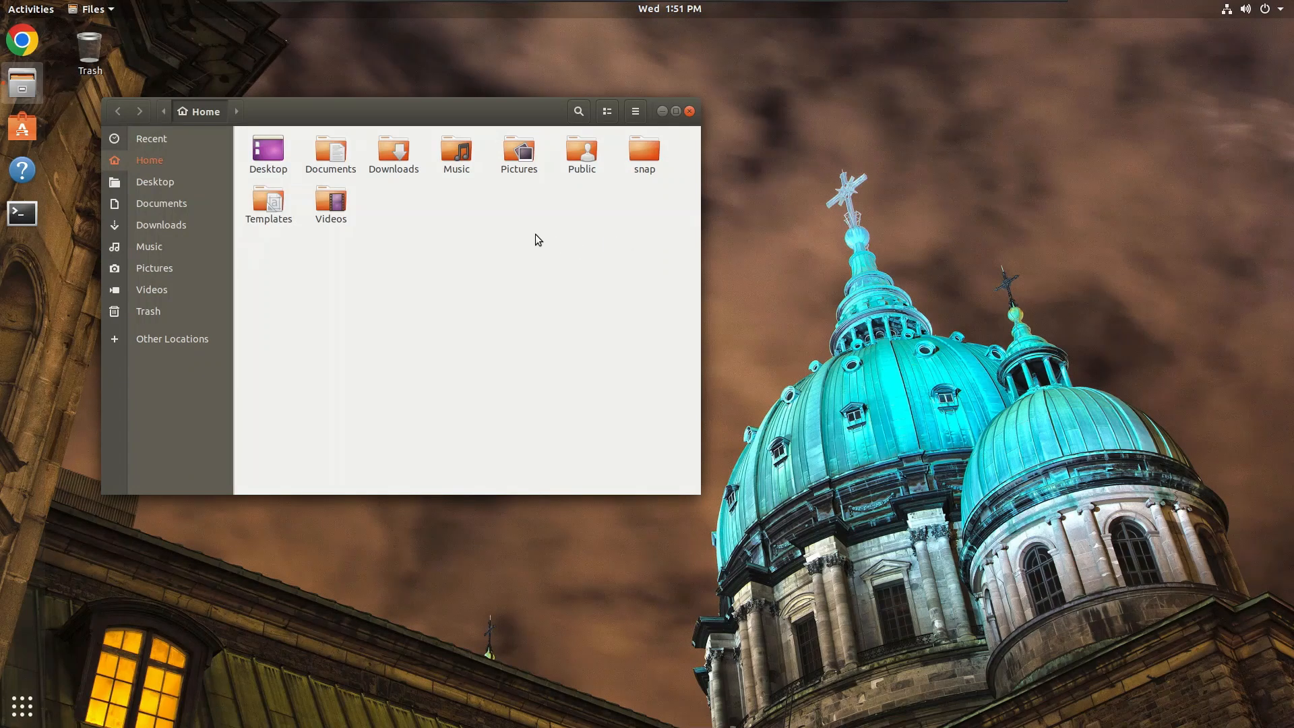
{"action": "double_click", "coordinate": [330, 199]}
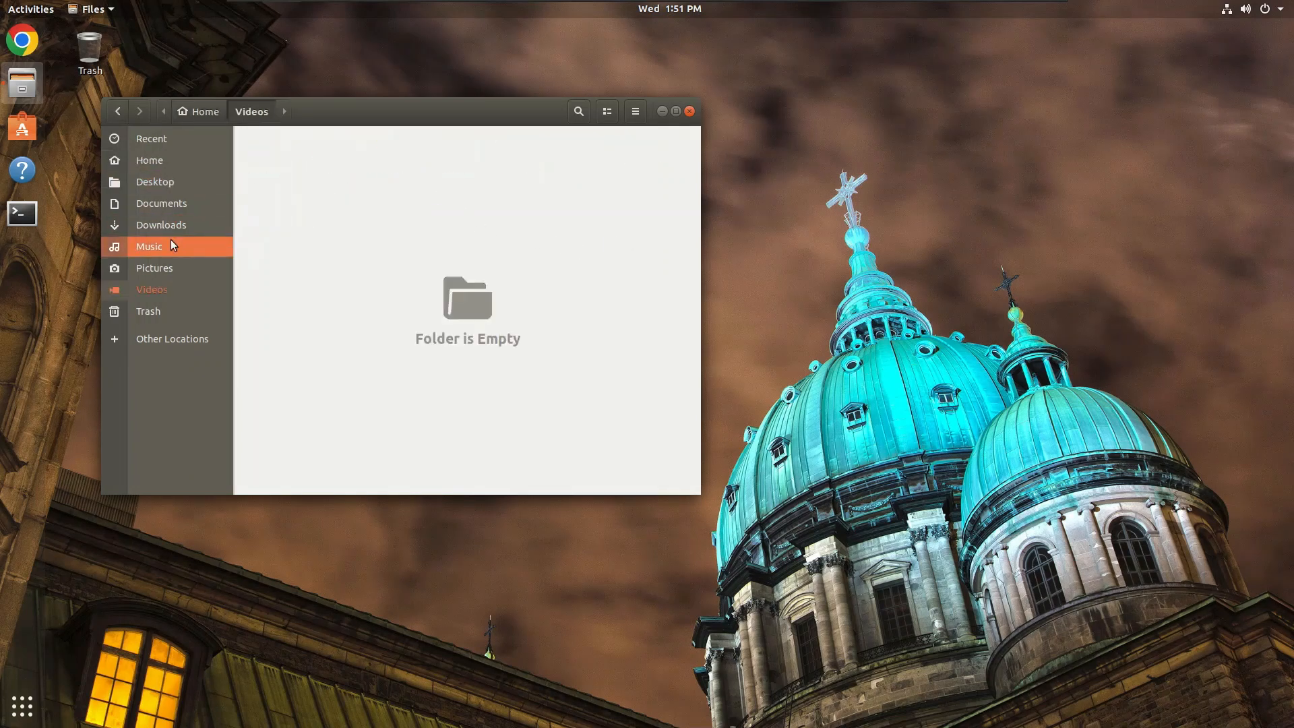
{"action": "left_click", "coordinate": [130, 267]}
{"action": "left_click", "coordinate": [159, 225]}
{"action": "left_click", "coordinate": [157, 200]}
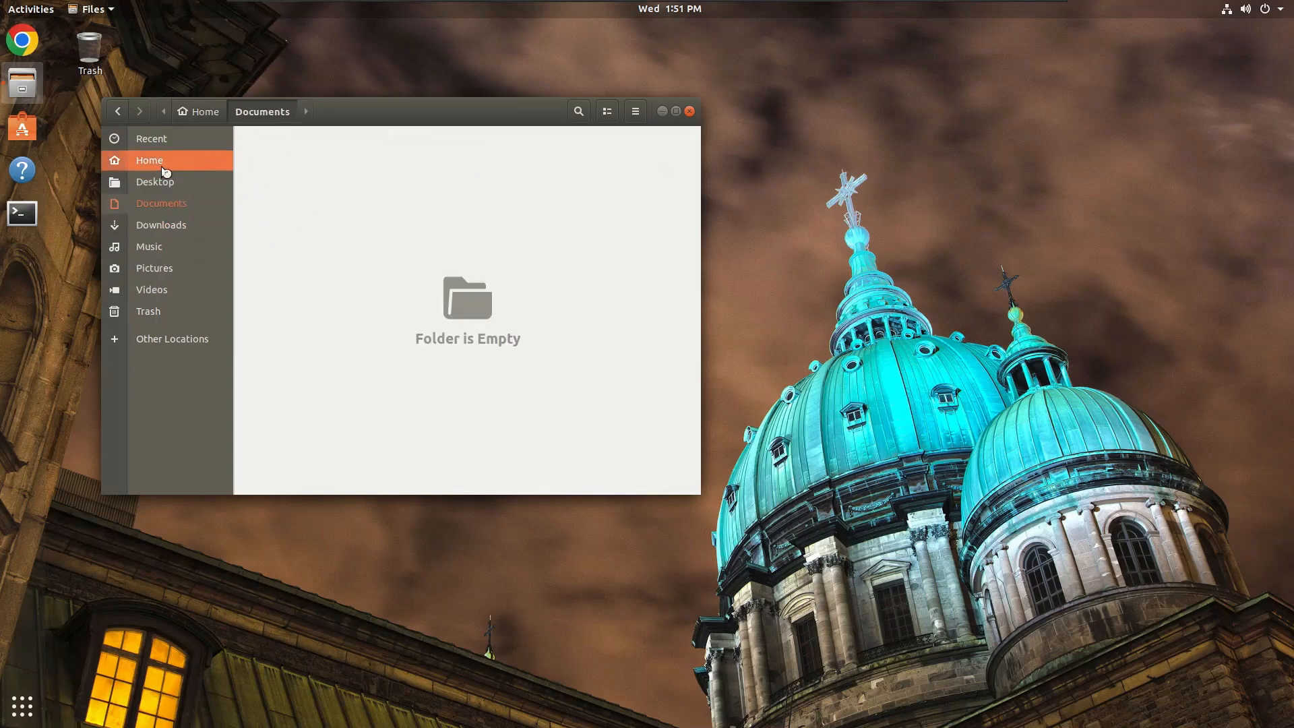
{"action": "left_click", "coordinate": [167, 159]}
{"action": "left_click", "coordinate": [167, 148]}
{"action": "left_click", "coordinate": [173, 163]}
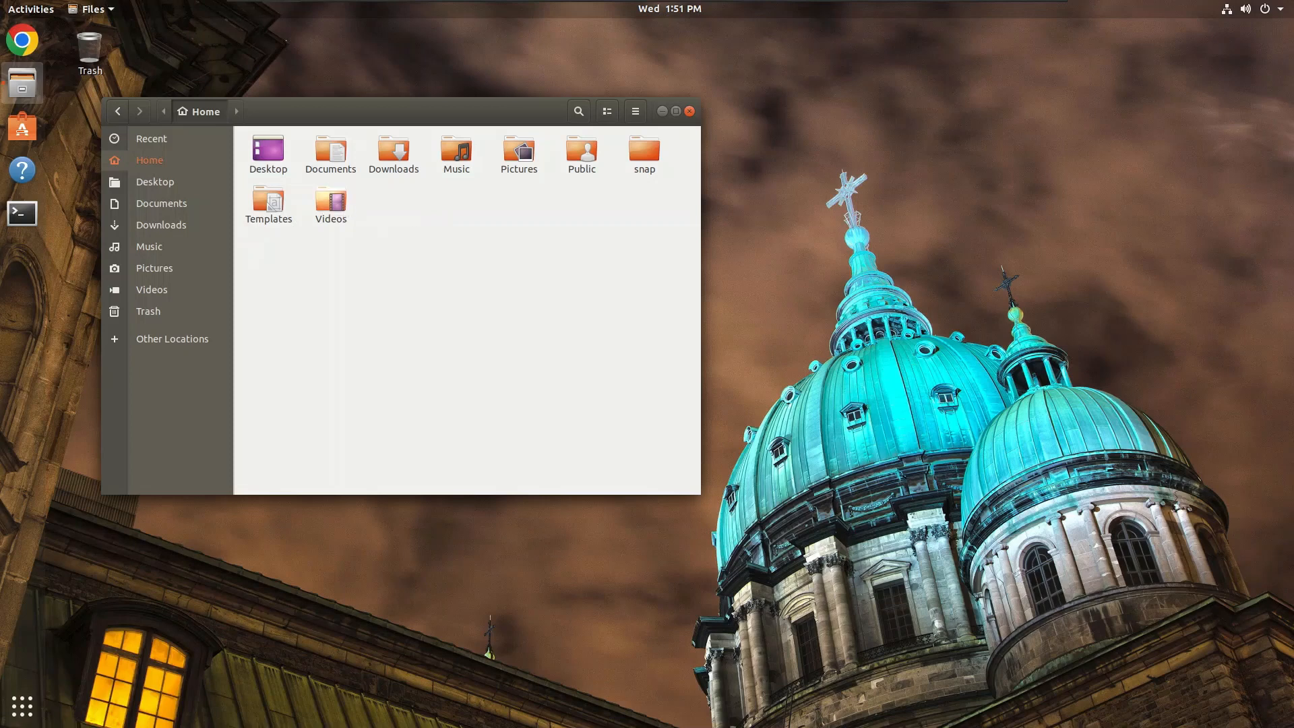
{"action": "double_click", "coordinate": [324, 195]}
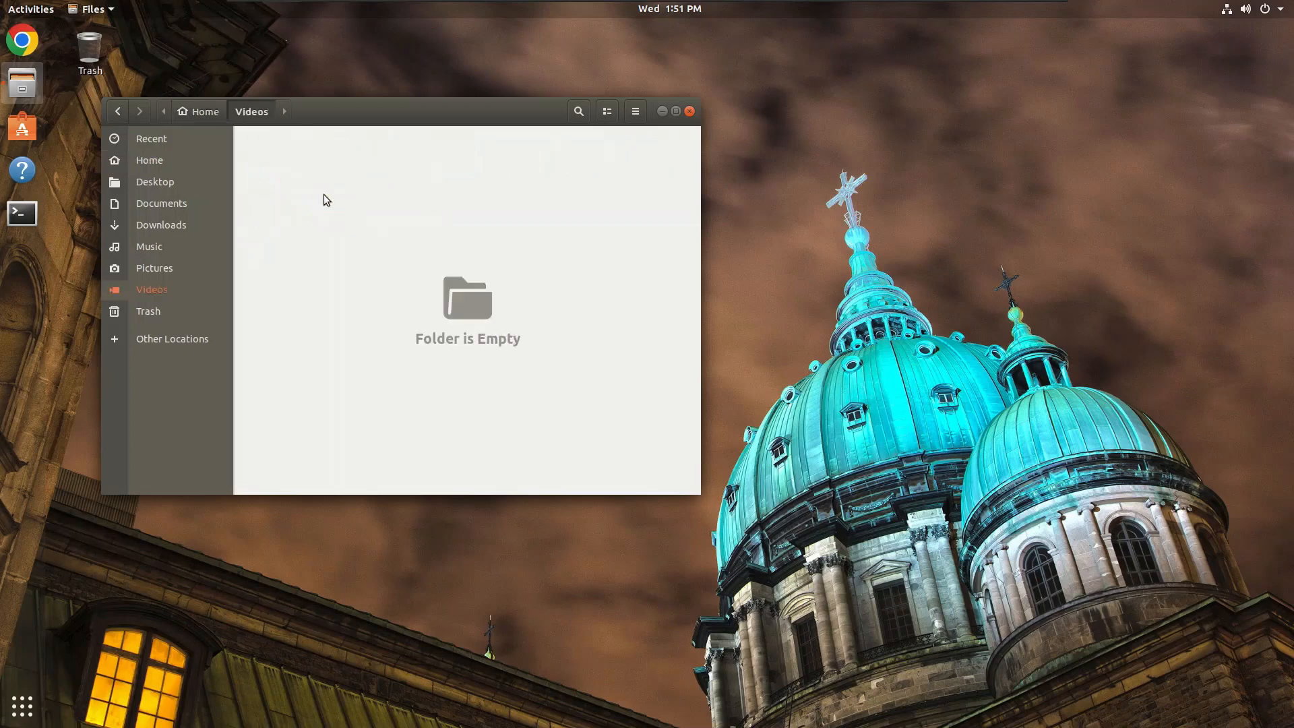
- Close the file manager window and open a terminal
{"action": "left_click", "coordinate": [688, 113]}
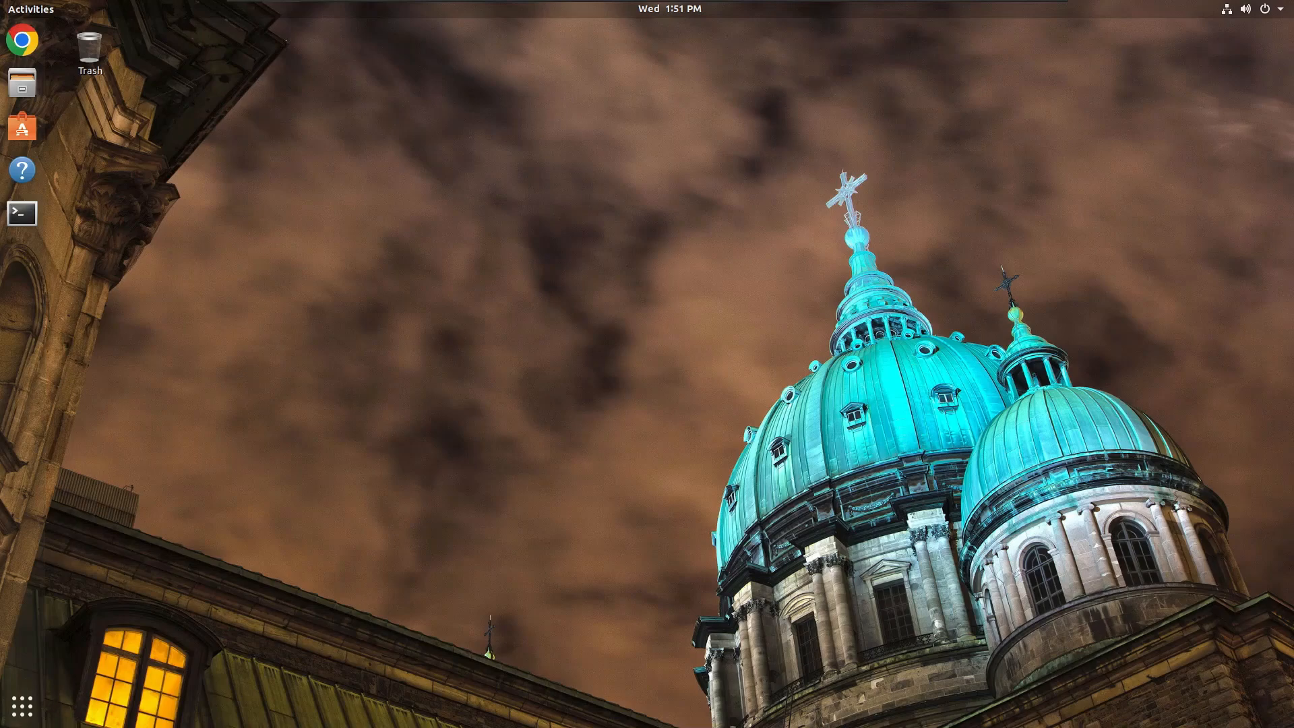
{"action": "left_click", "coordinate": [23, 706]}
{"action": "left_click", "coordinate": [28, 215]}
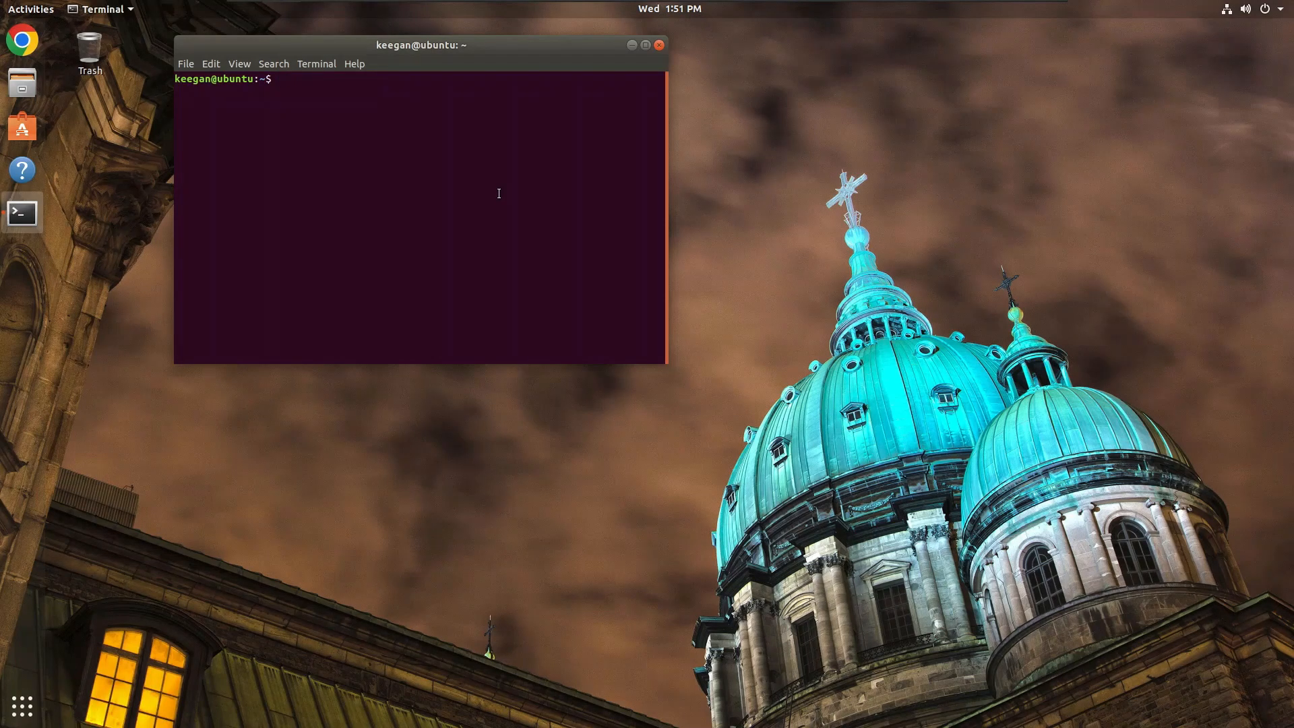
- Change the terminal's working directory to Documents with cd and list the folder's contents with ls
{"action": "type", "text": "cd documents"}
{"action": "key", "text": "Return"}
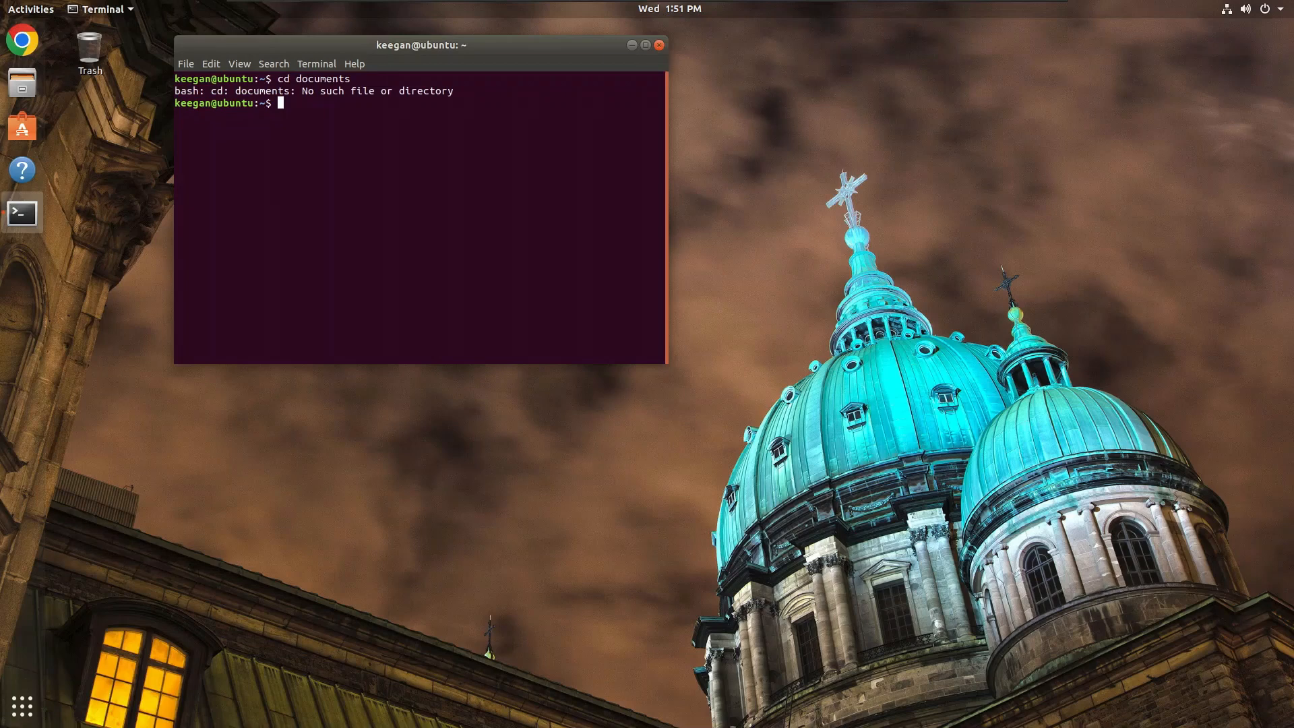
{"action": "type", "text": "cd Documents"}
{"action": "key", "text": "Return"}
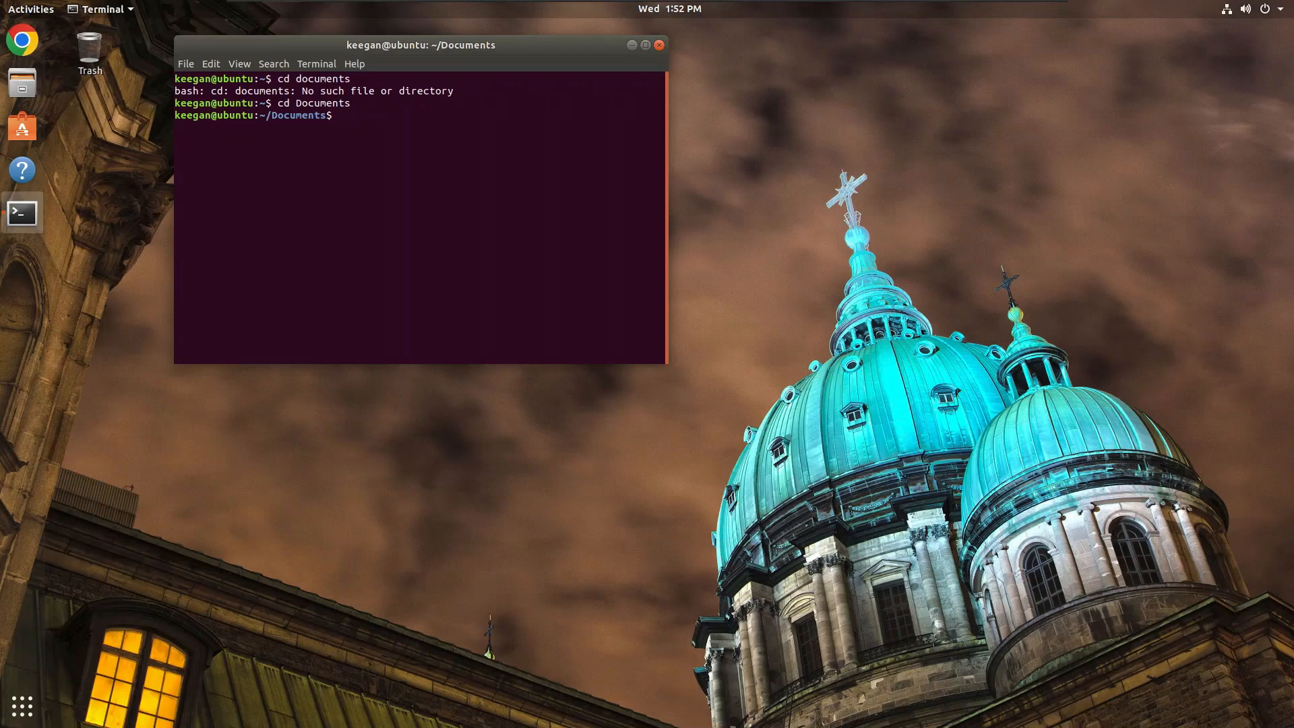
{"action": "type", "text": "ls"}
{"action": "key", "text": "Return"}
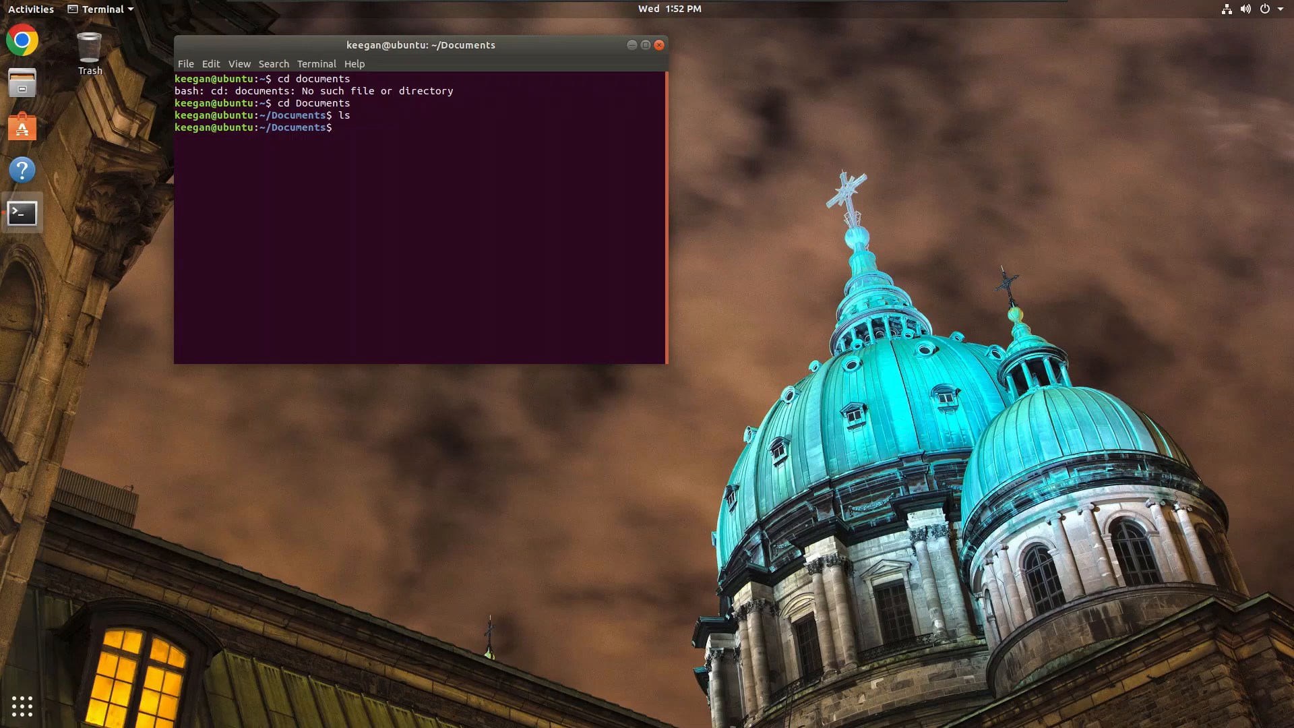
- Try another cd command from the Documents directory and close the terminal window
{"action": "type", "text": "cd 1`"}
{"action": "key", "text": "Return"}
{"action": "type", "text": "cd 1`"}
{"action": "left_click", "coordinate": [660, 46]}
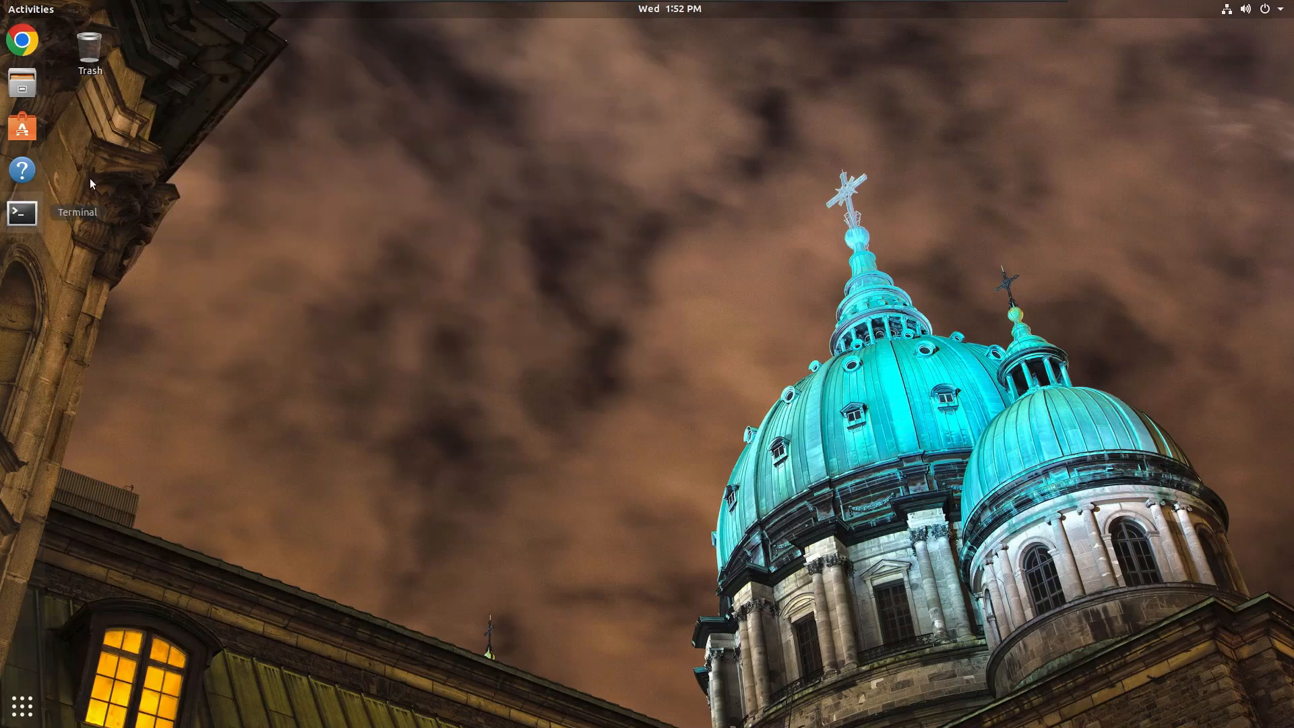
- Show the overview of all installed applications and return to the empty desktop
{"action": "left_click_drag", "start_coordinate": [863, 168], "coordinate": [540, 303]}
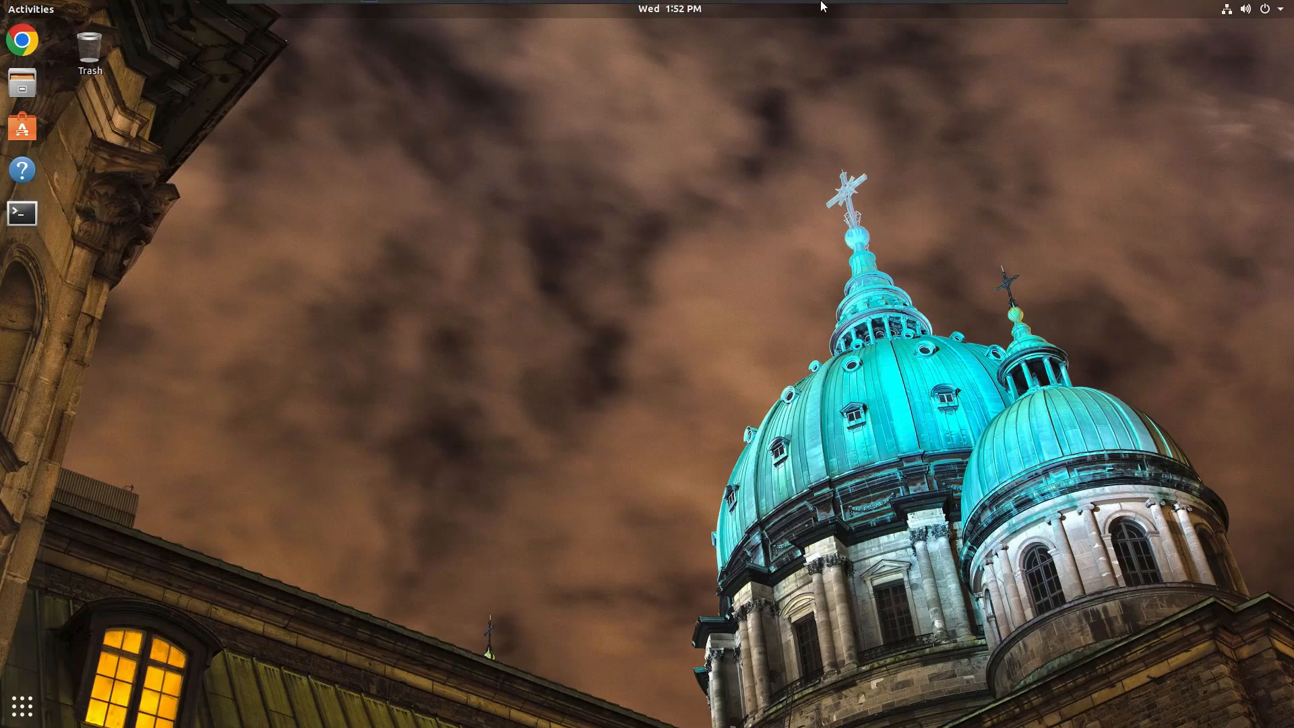
{"action": "mouse_move", "coordinate": [843, 3]}
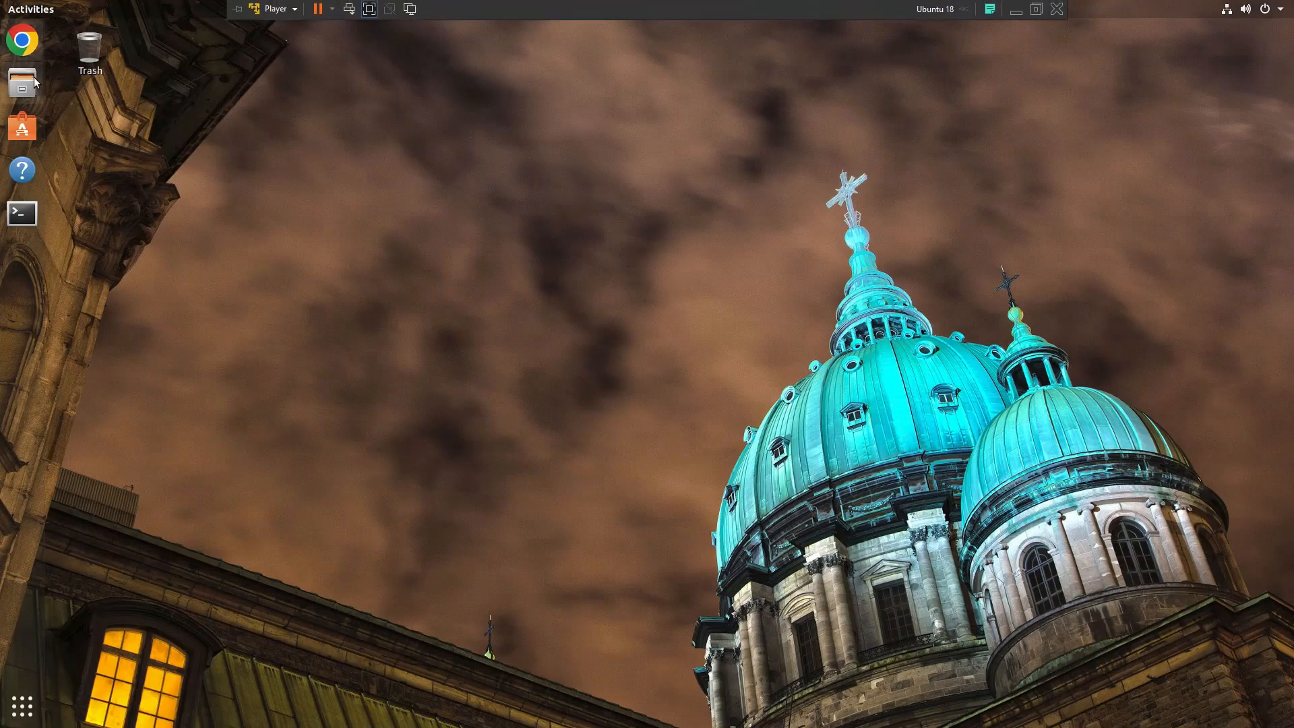
{"action": "left_click", "coordinate": [22, 706]}
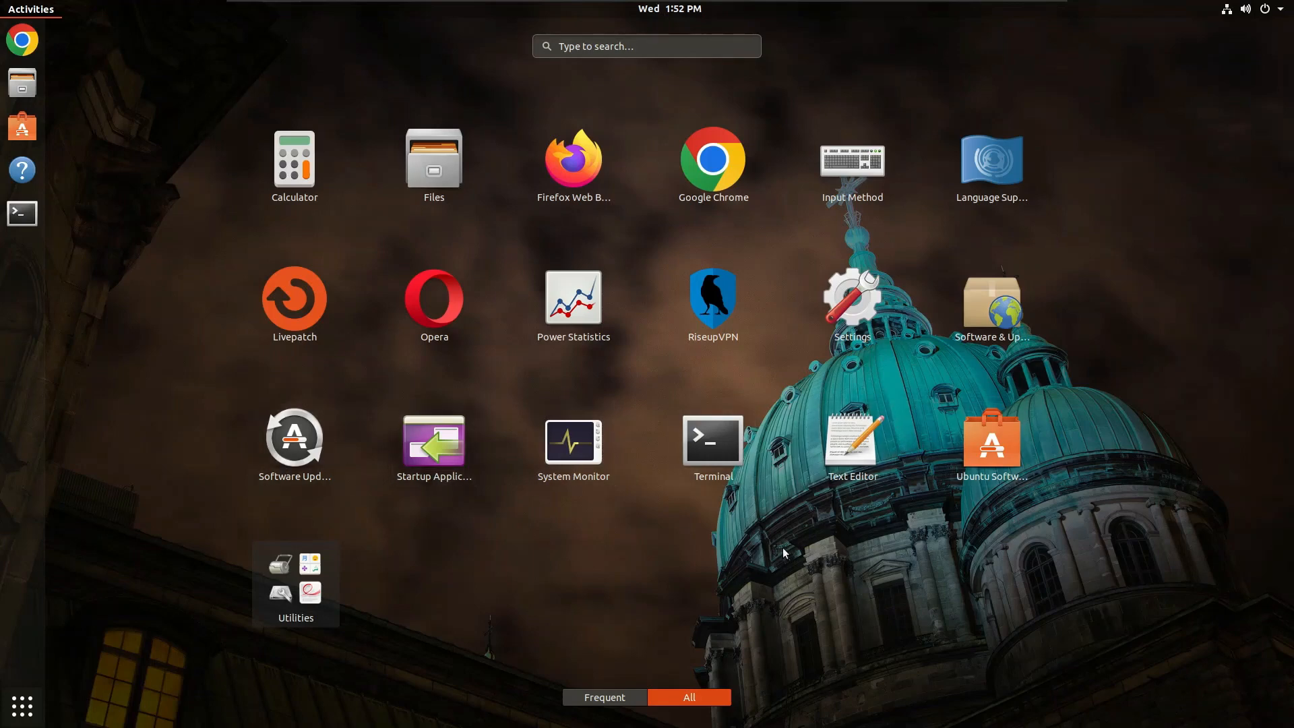
{"action": "left_click", "coordinate": [22, 706]}
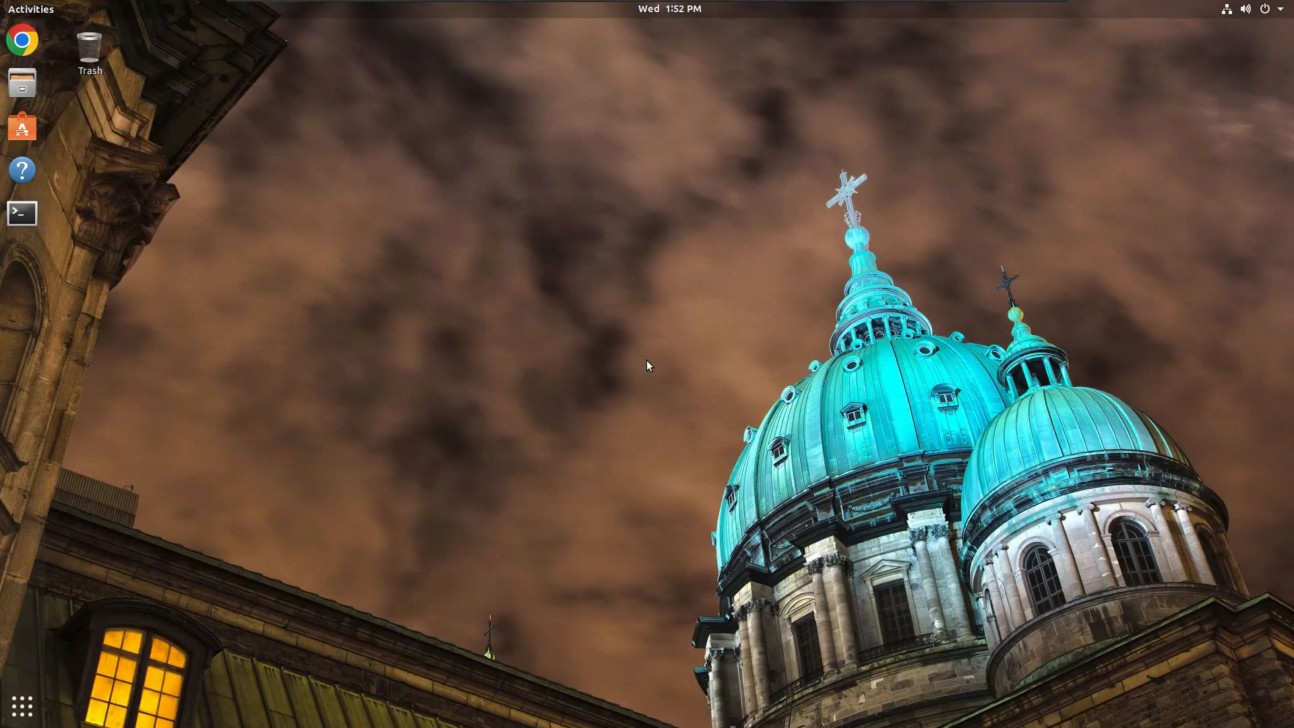